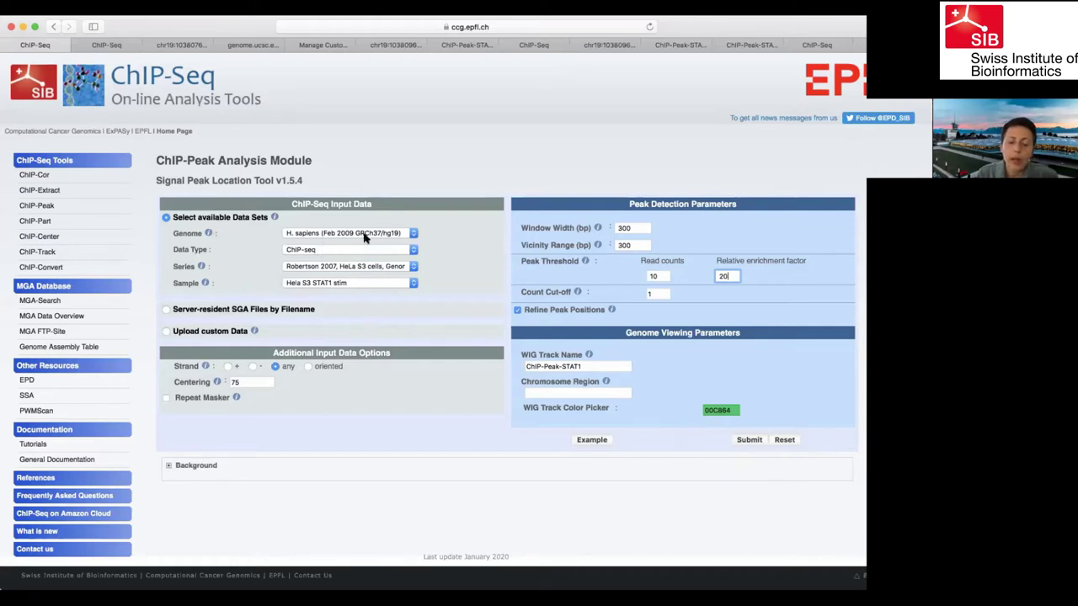
Step: Examine the genome assemblies available for the ChIP-Seq input data
left_click(407, 238)
left_click(407, 236)
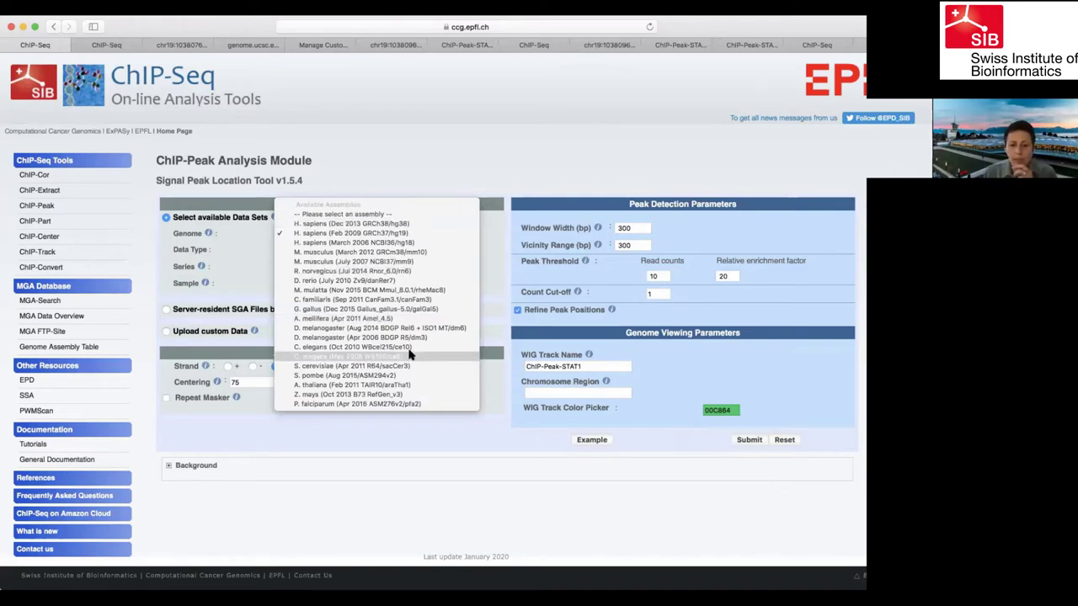
left_click(437, 175)
left_click(375, 253)
left_click(403, 251)
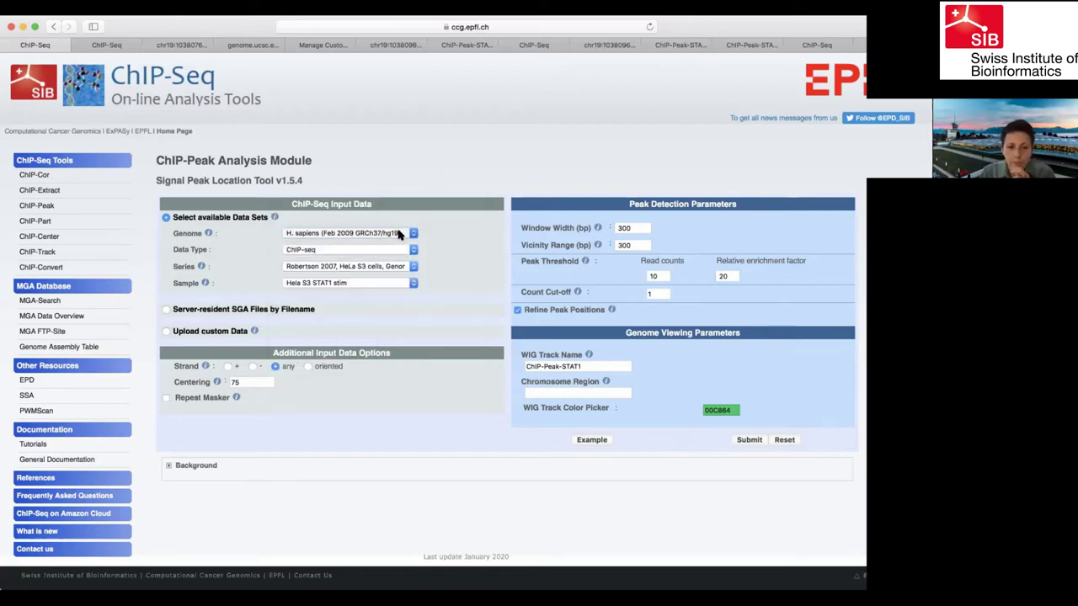
Step: Try the H. sapiens (Dec 2013 GRCh38/hg38) genome, and return to H. sapiens (Feb 2009 GRCh37/hg19)
left_click(400, 233)
left_click(399, 234)
left_click(394, 253)
left_click(395, 253)
left_click(400, 233)
left_click(394, 222)
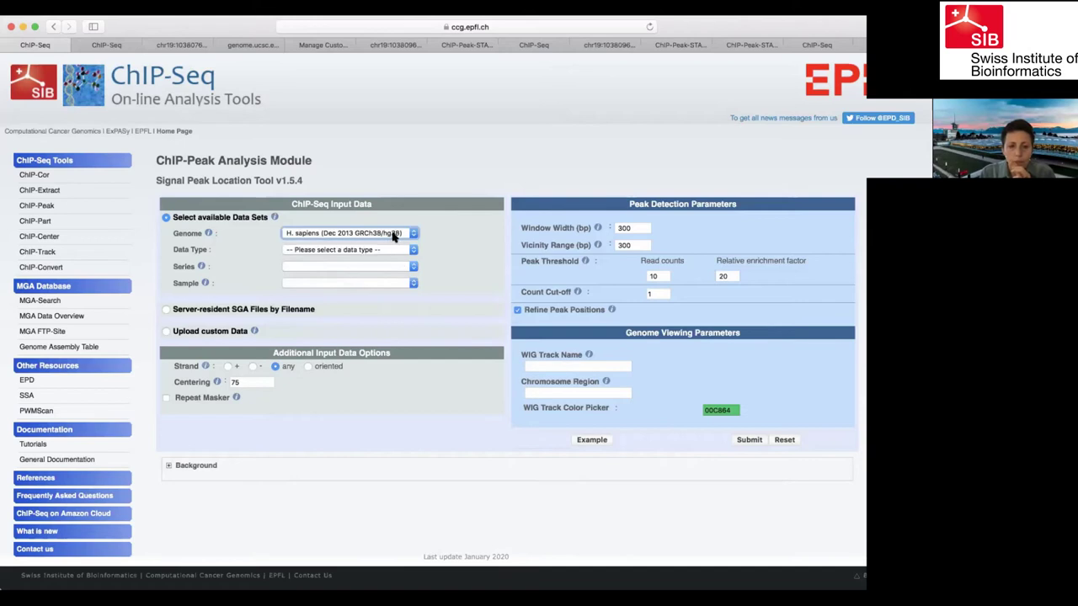
left_click(393, 236)
left_click(393, 243)
Step: Examine the data types offered for the hg19 genome without choosing one
left_click(396, 252)
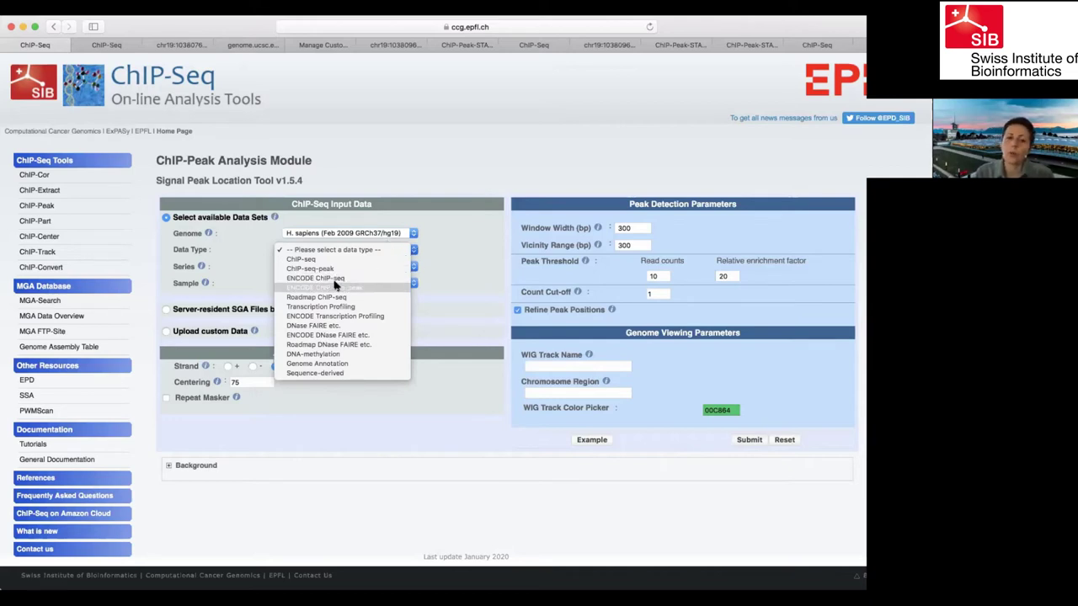
left_click(452, 280)
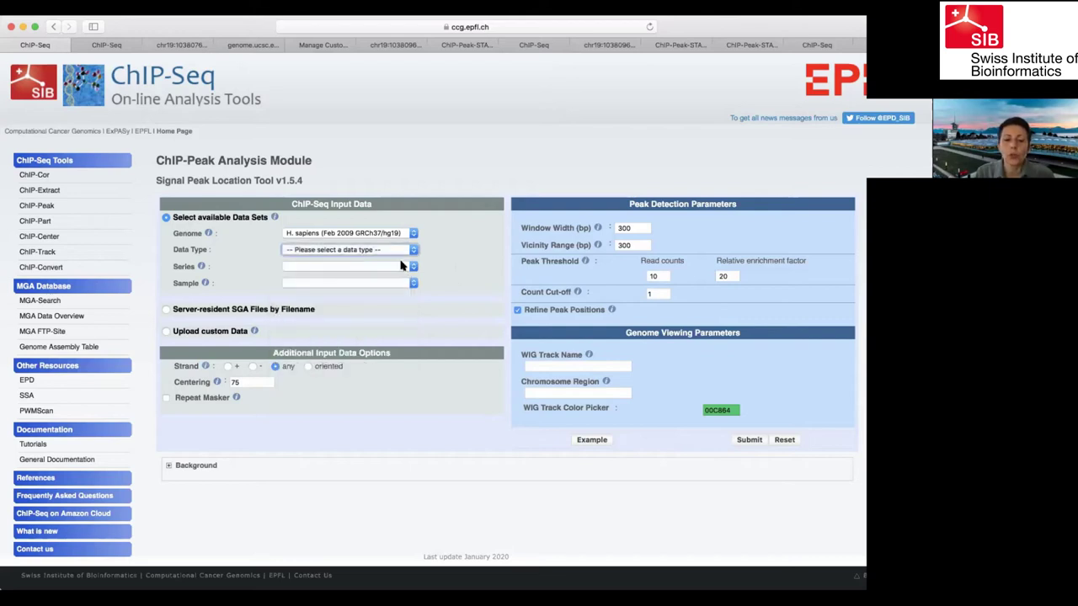
left_click(408, 251)
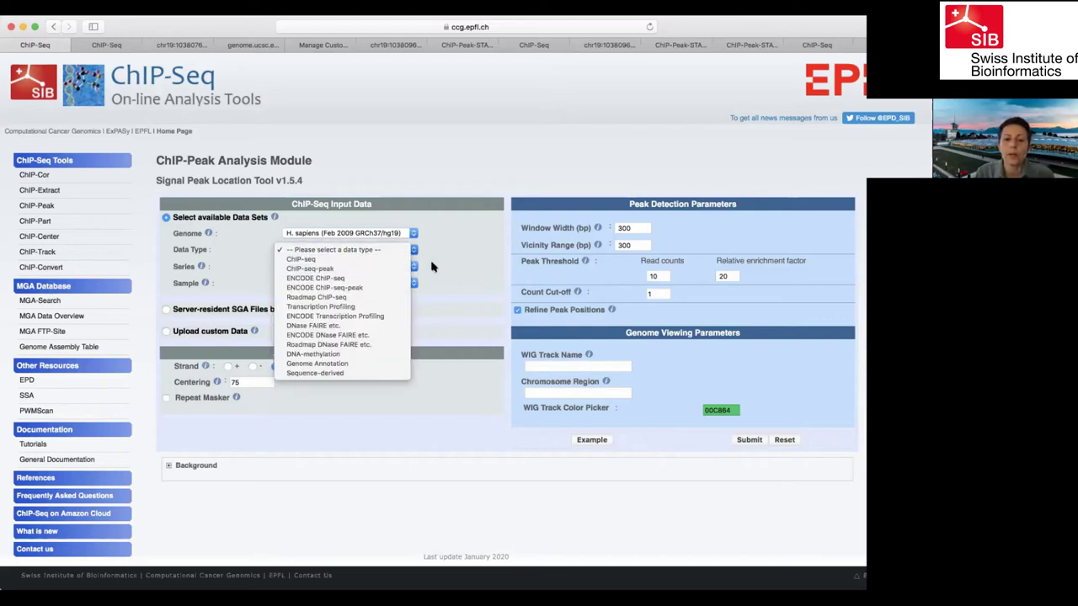
left_click(242, 290)
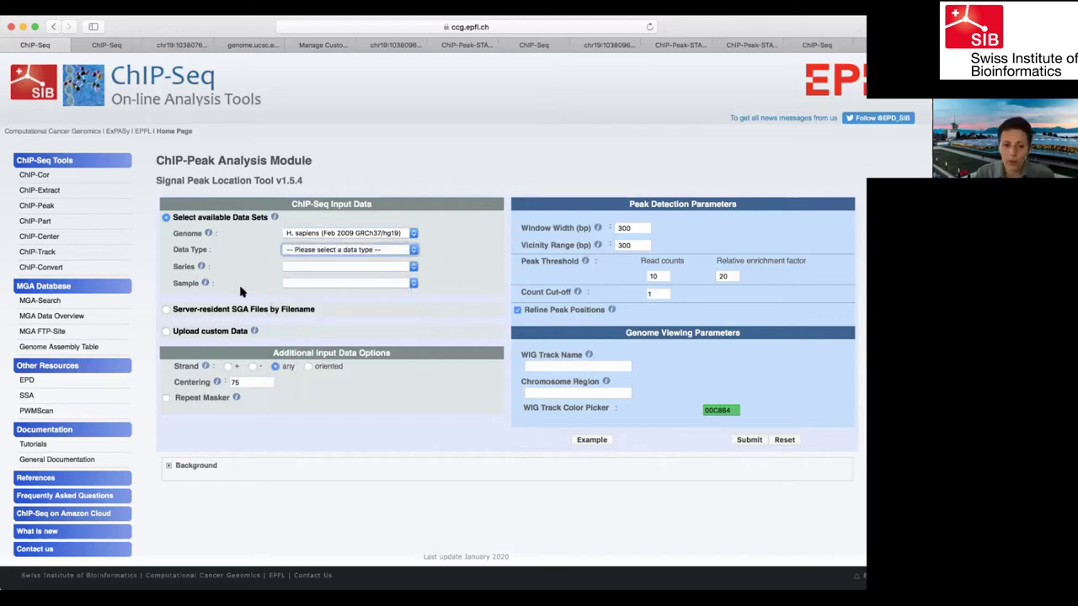
Step: Load the example HeLa S3 STAT1 data set and set the relative enrichment factor to 30
left_click(600, 441)
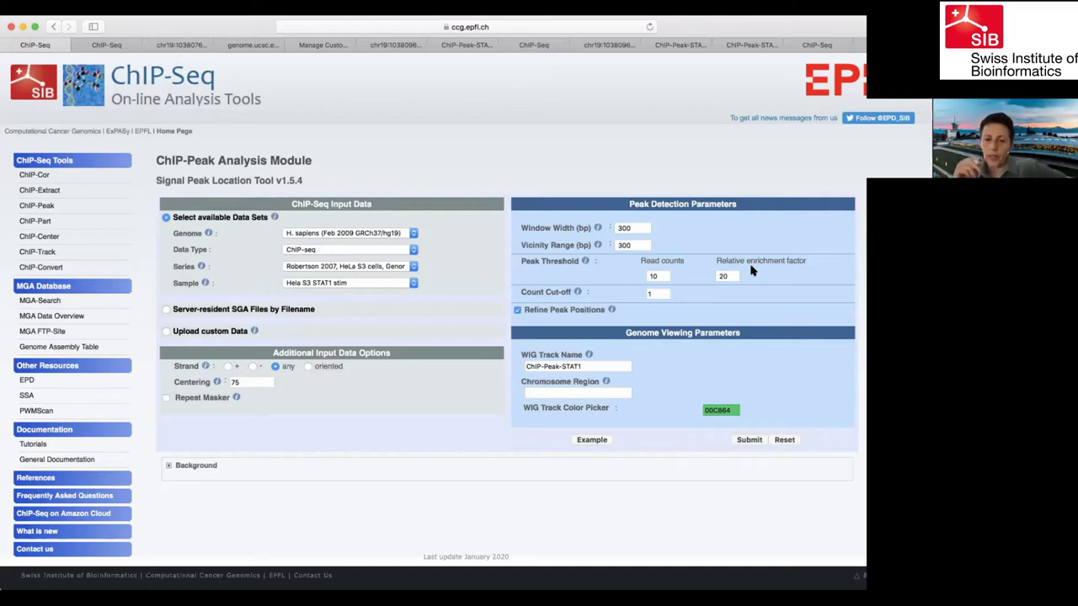
left_click(722, 277)
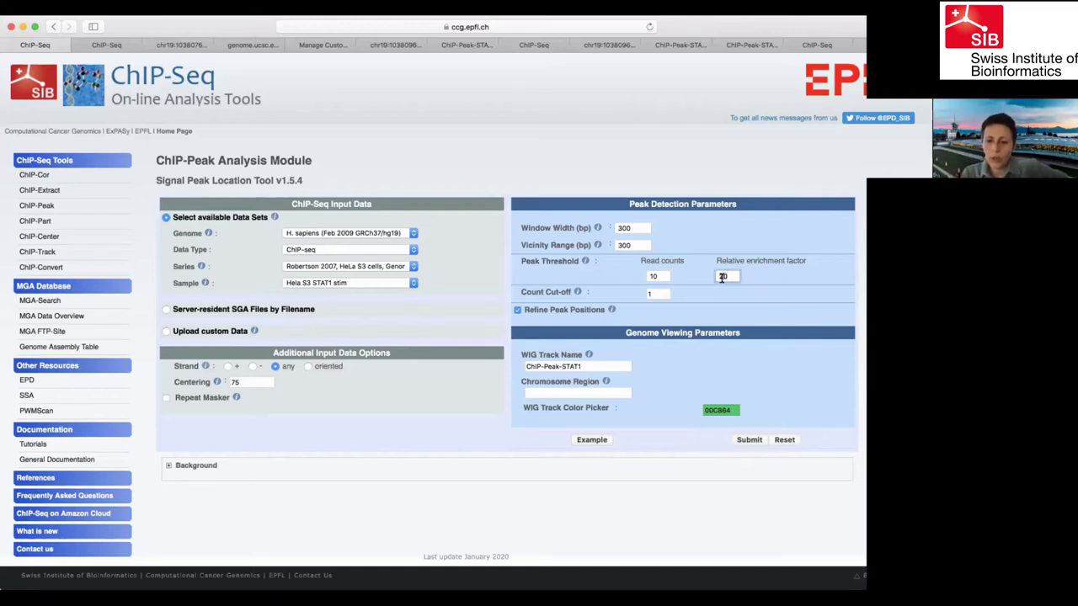
key("BackSpace")
type("3")
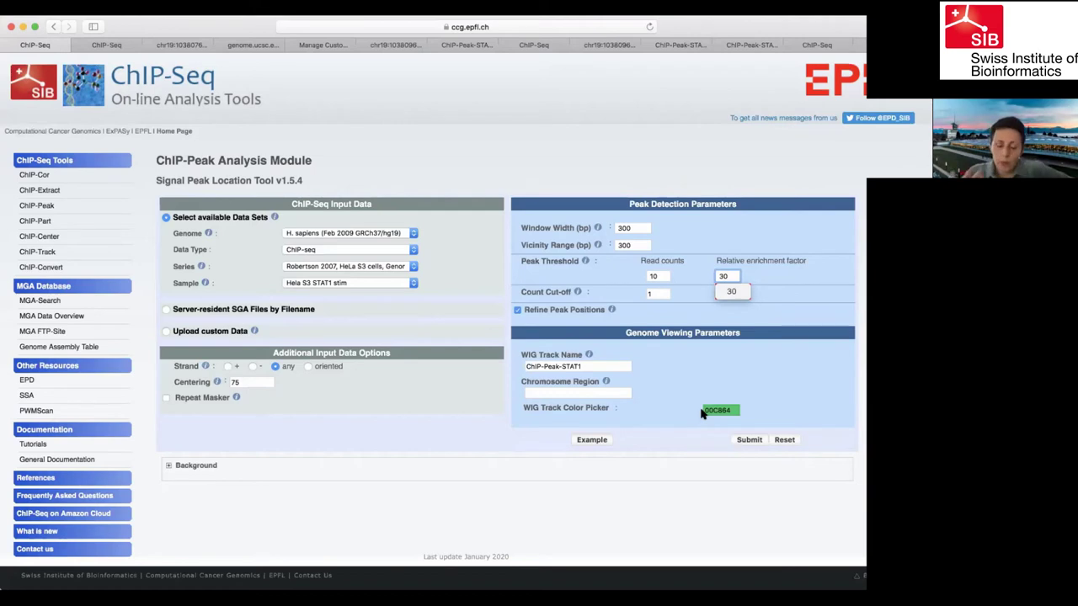
left_click(663, 470)
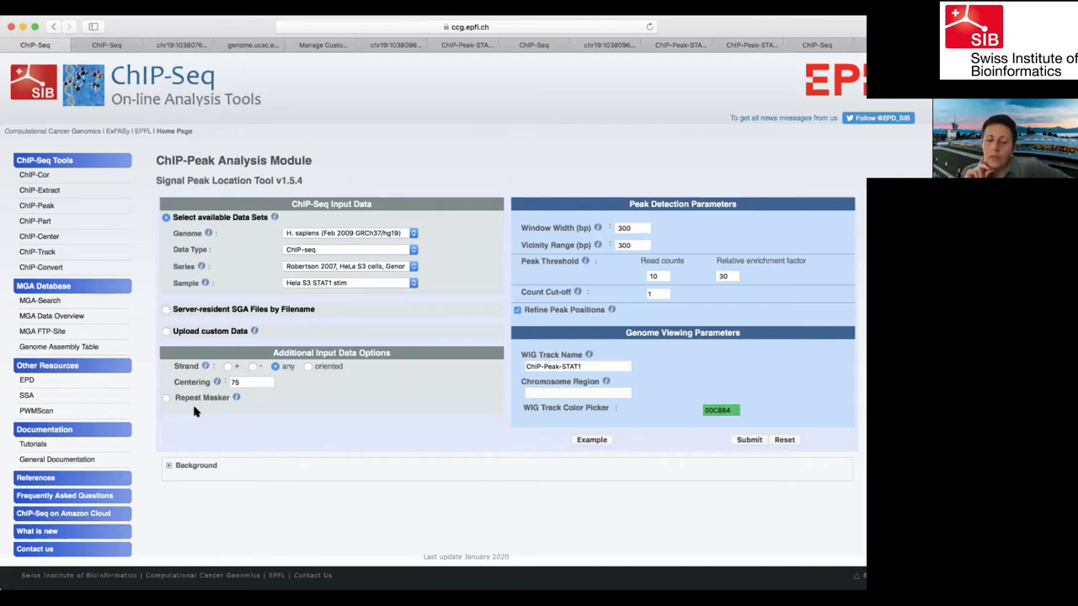
Step: Submit the ChIP-Peak analysis and examine the genome assemblies offered for LiftOver of the peaks
left_click(757, 440)
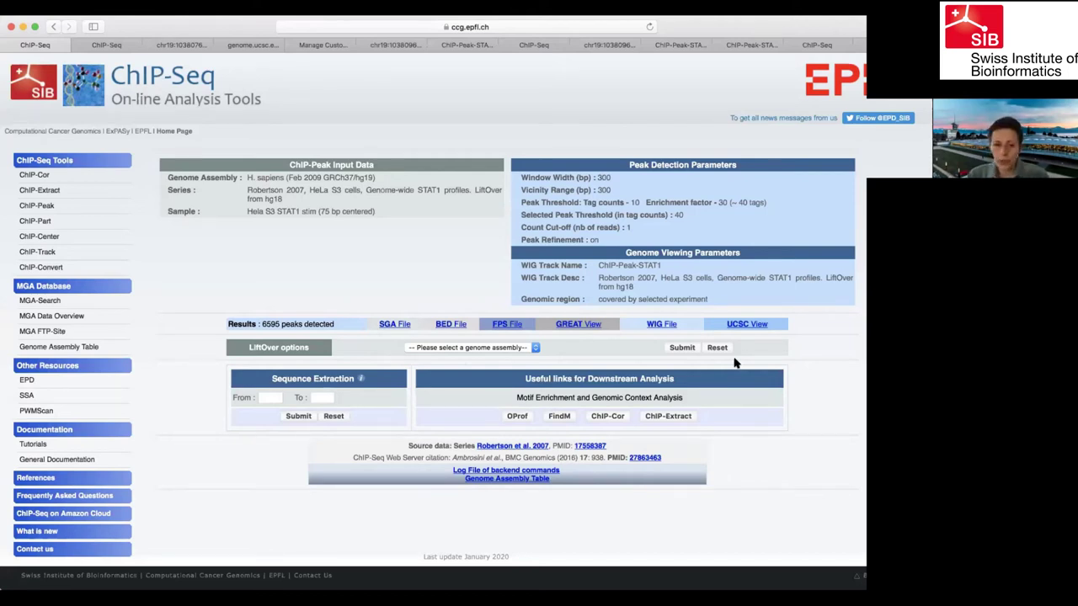
left_click(510, 349)
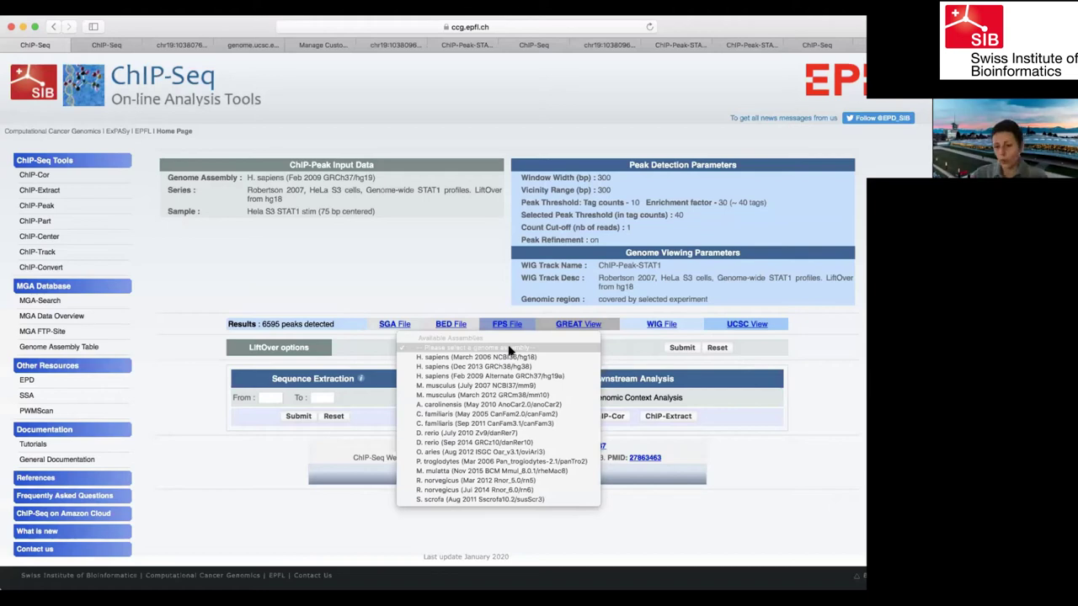
left_click(533, 531)
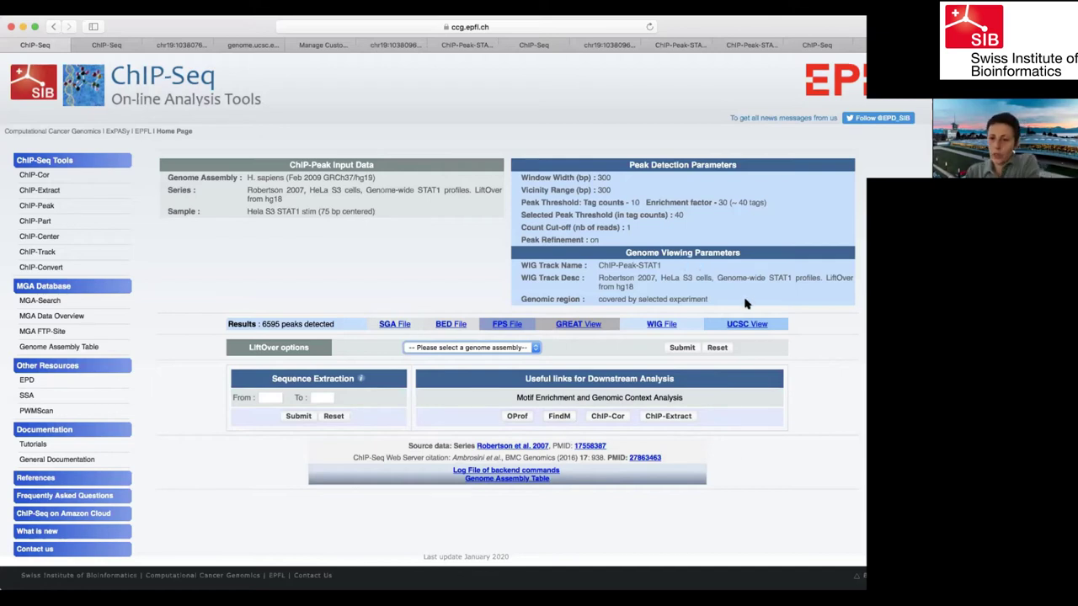
Step: Open the detected peaks in the UCSC Genome Browser and zoom out 10x around the ICAM1 promoter region
left_click(744, 325)
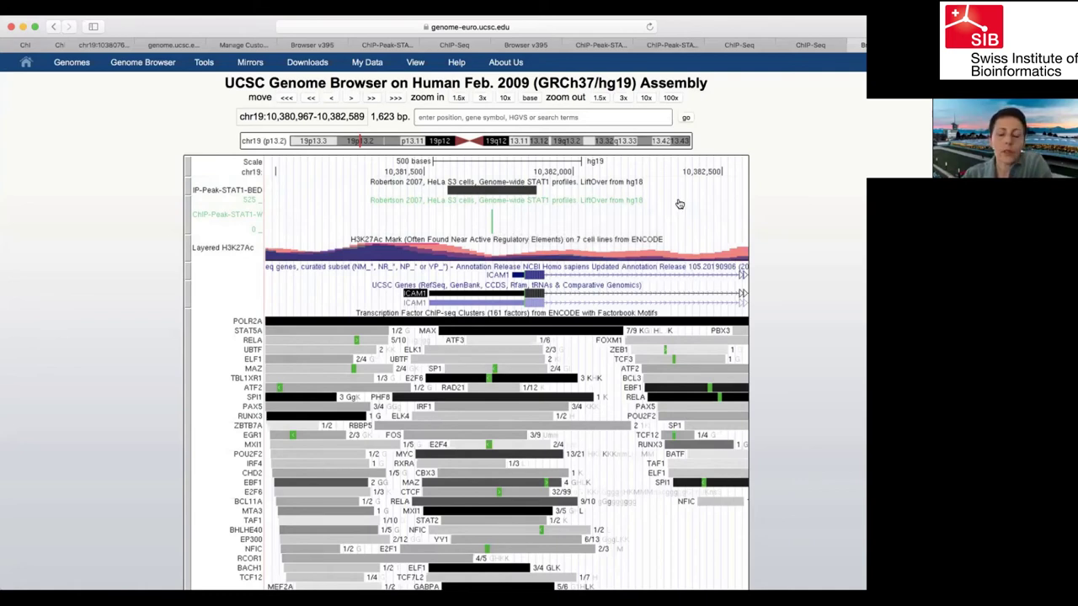
left_click(649, 98)
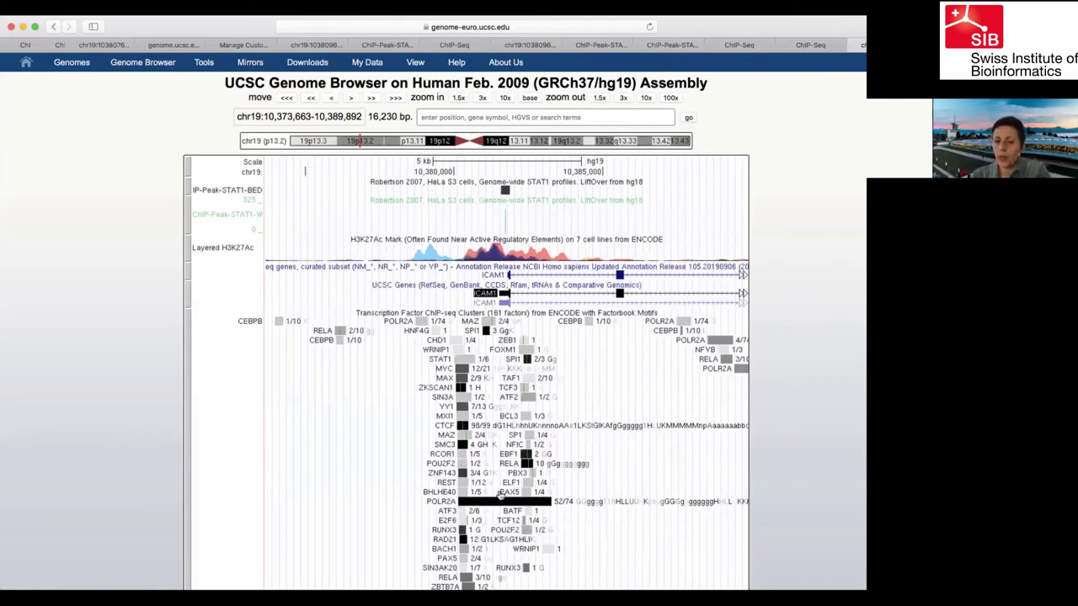
scroll(505, 480, "down", 2)
scroll(508, 476, "up", 2)
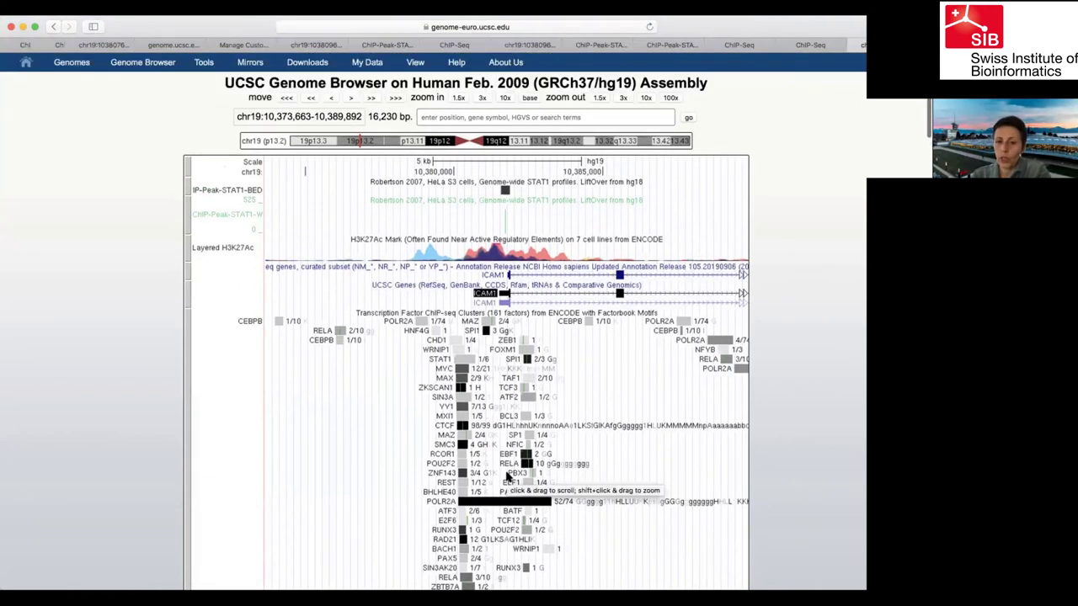
scroll(17, 46, "left", 2)
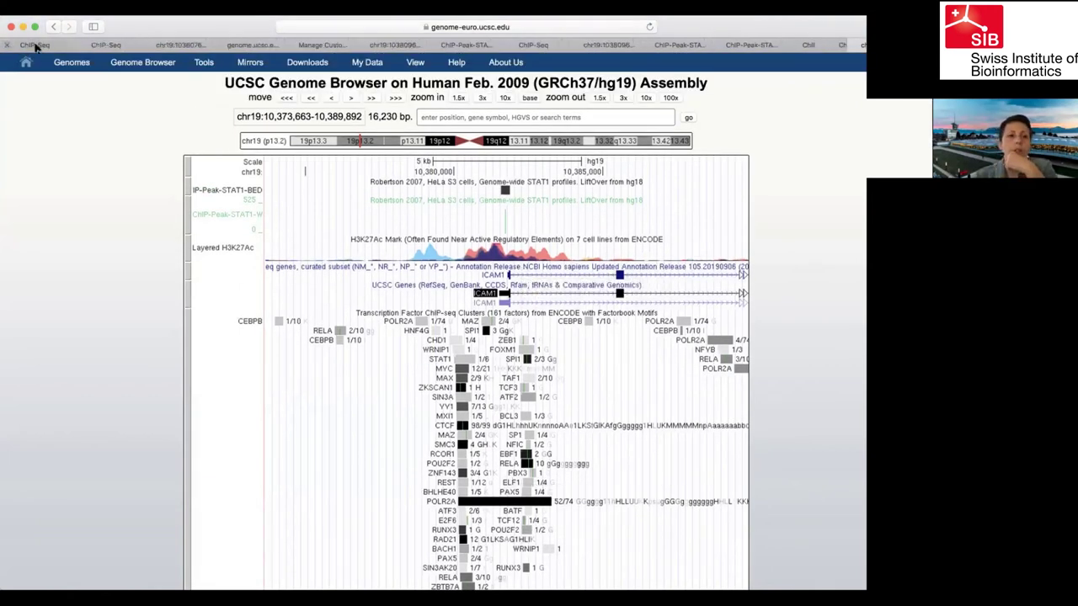
Step: Open the ChIP-Peak results in GREAT and examine the region-gene association graphs and GO Biological Process table
left_click(36, 46)
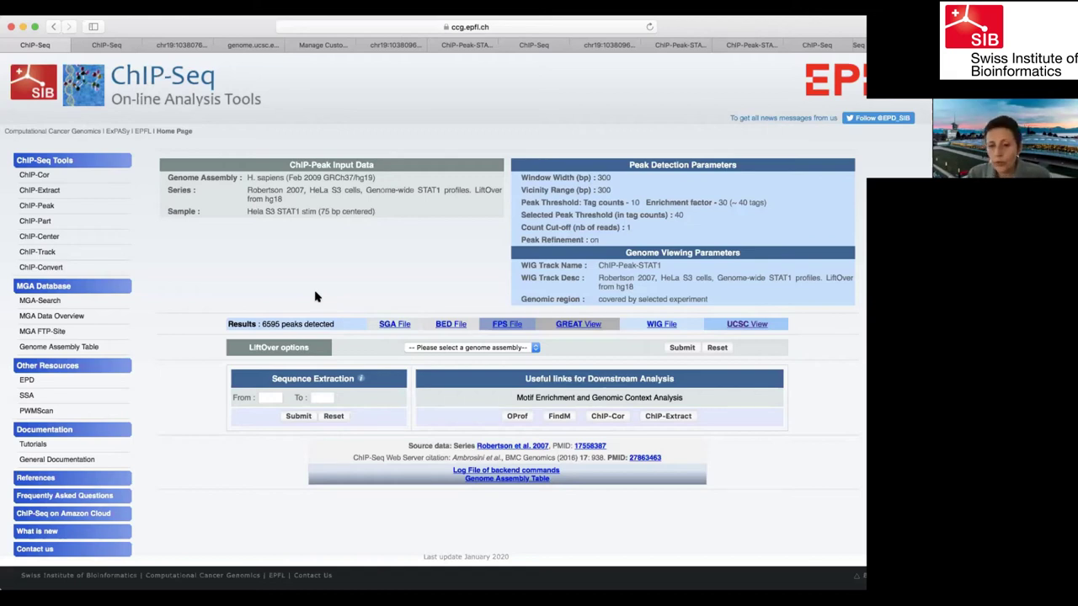
left_click(571, 328)
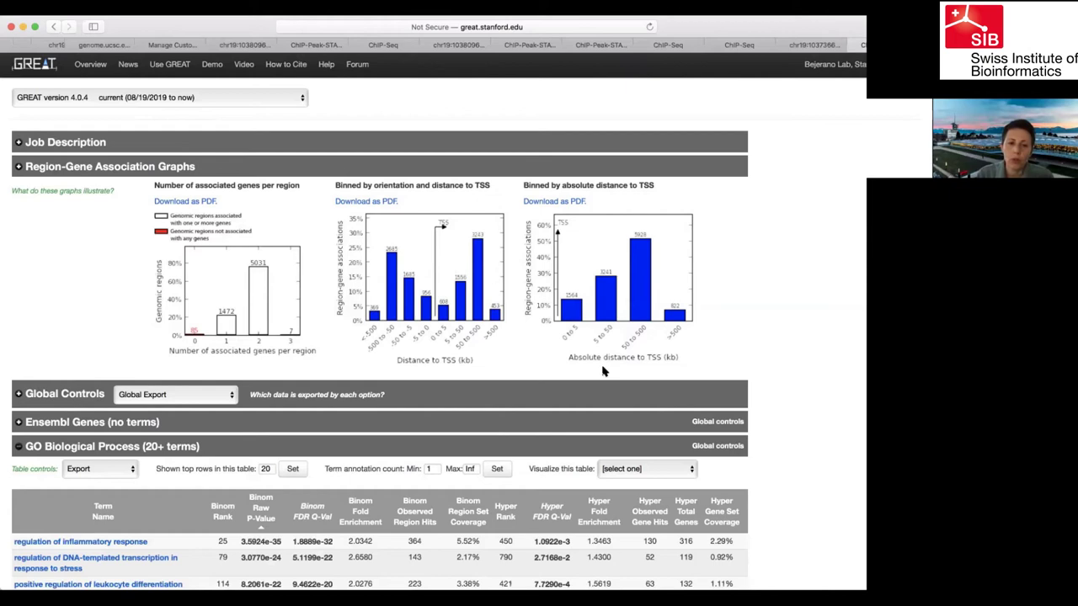
scroll(603, 370, "down", 2)
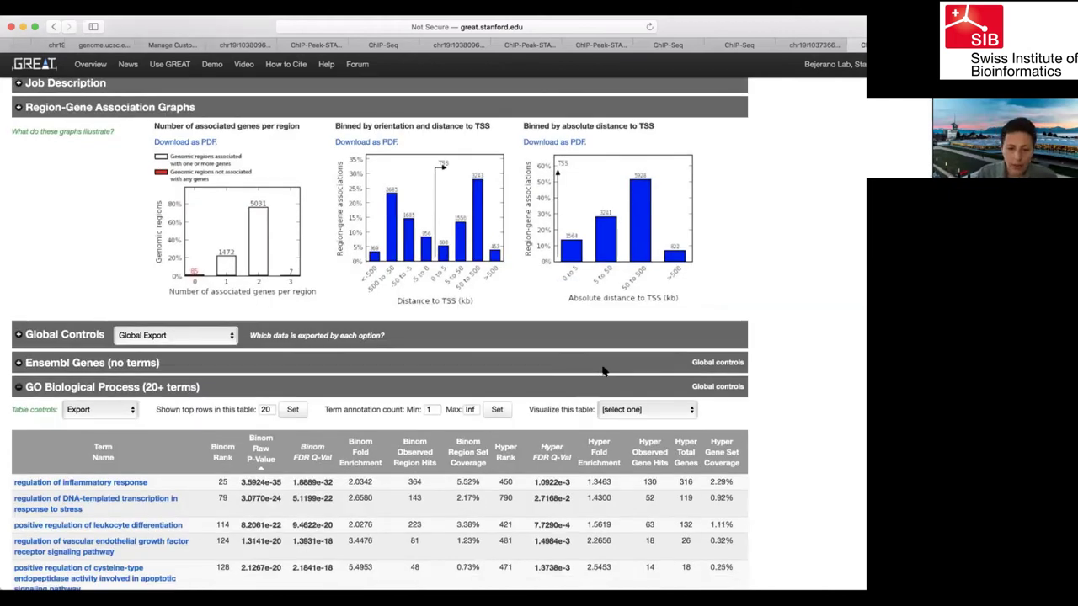
scroll(603, 371, "down", 2)
scroll(268, 434, "down", 4)
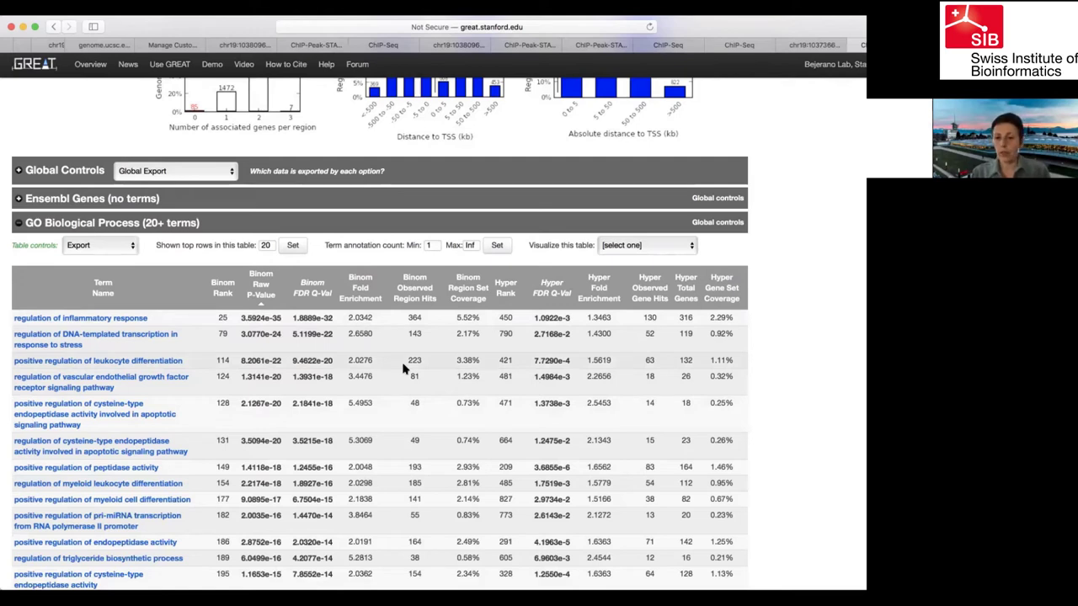
Step: Visualize the GO Biological Process table as a bar chart of the current sorted value
left_click(654, 248)
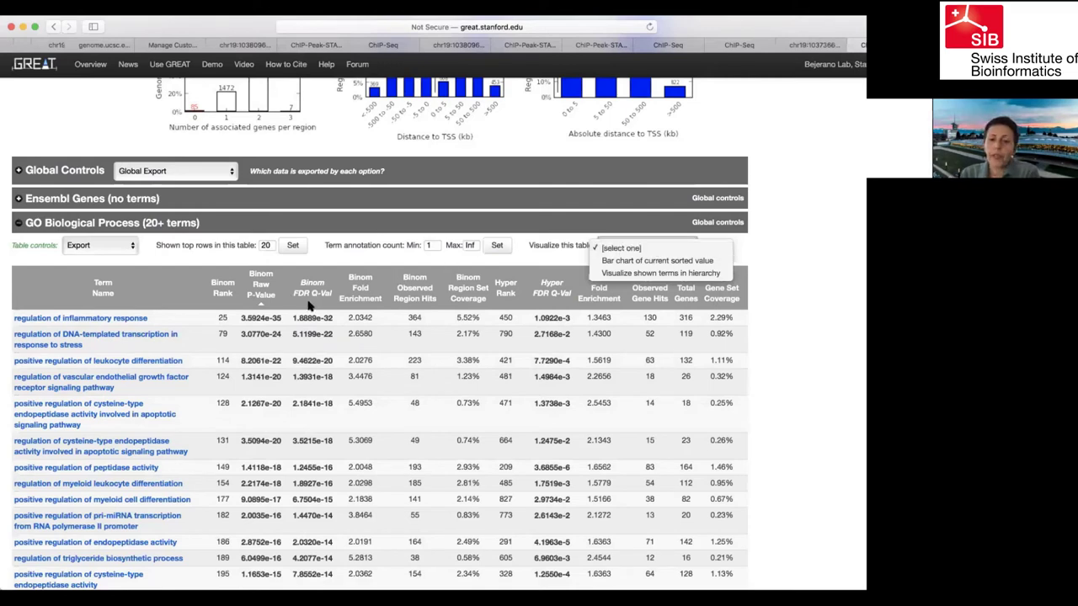
left_click(666, 261)
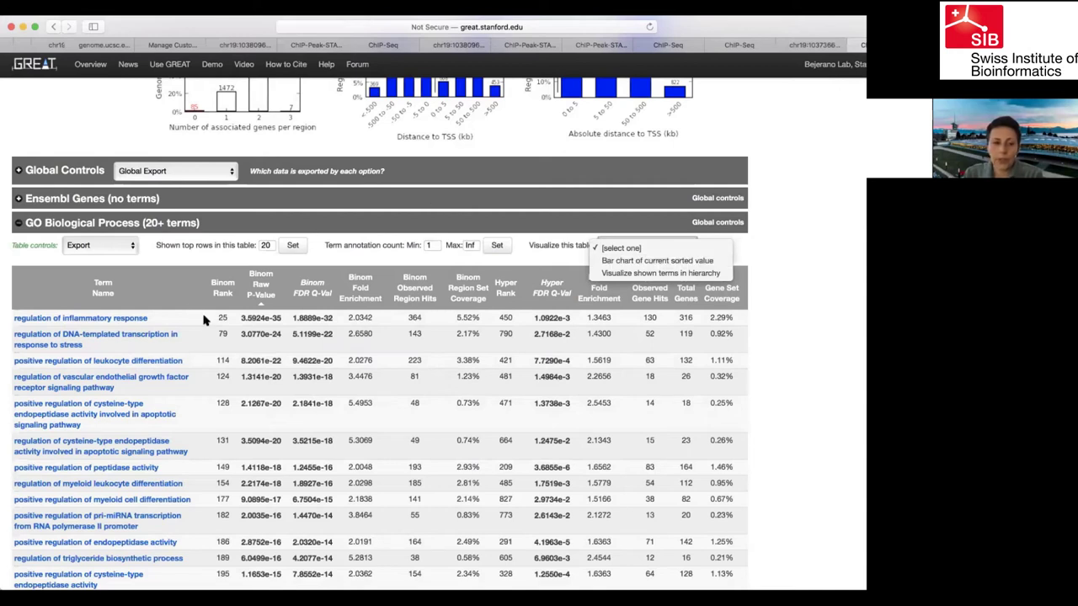
left_click(694, 263)
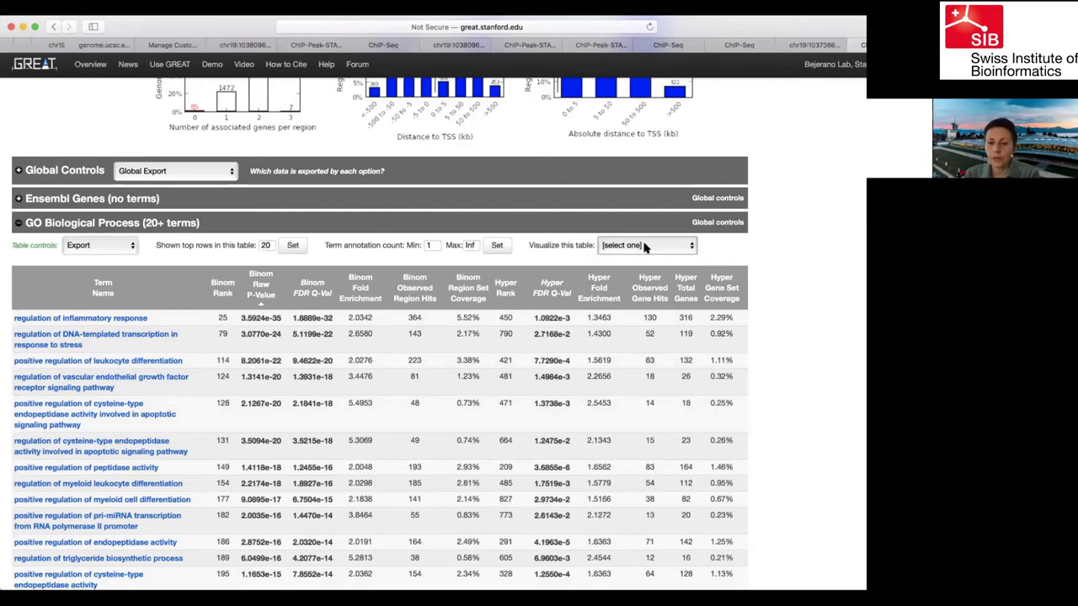
key("super+t")
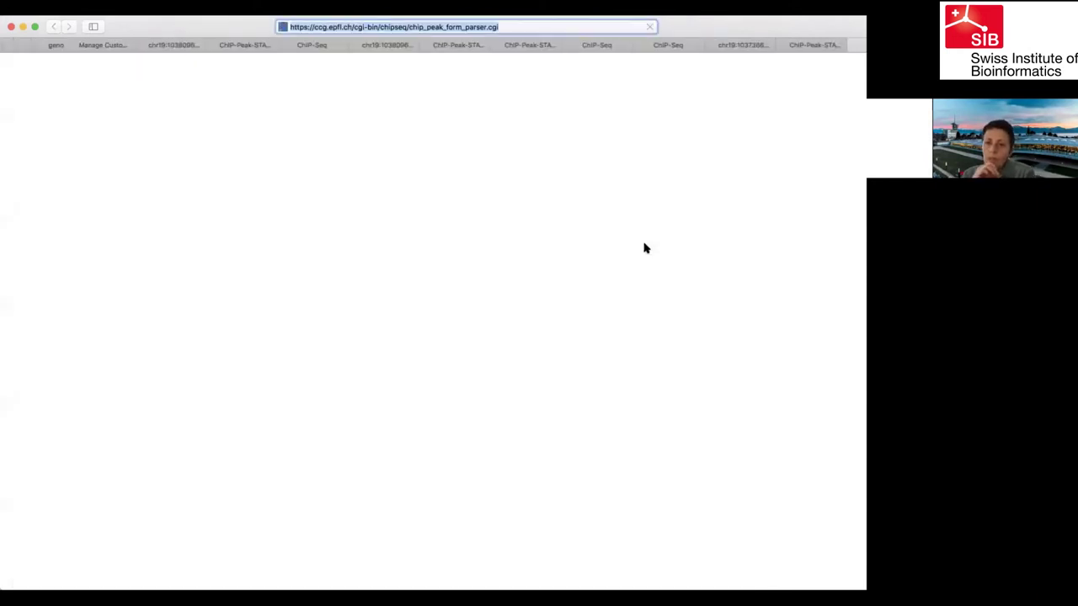
key("Escape")
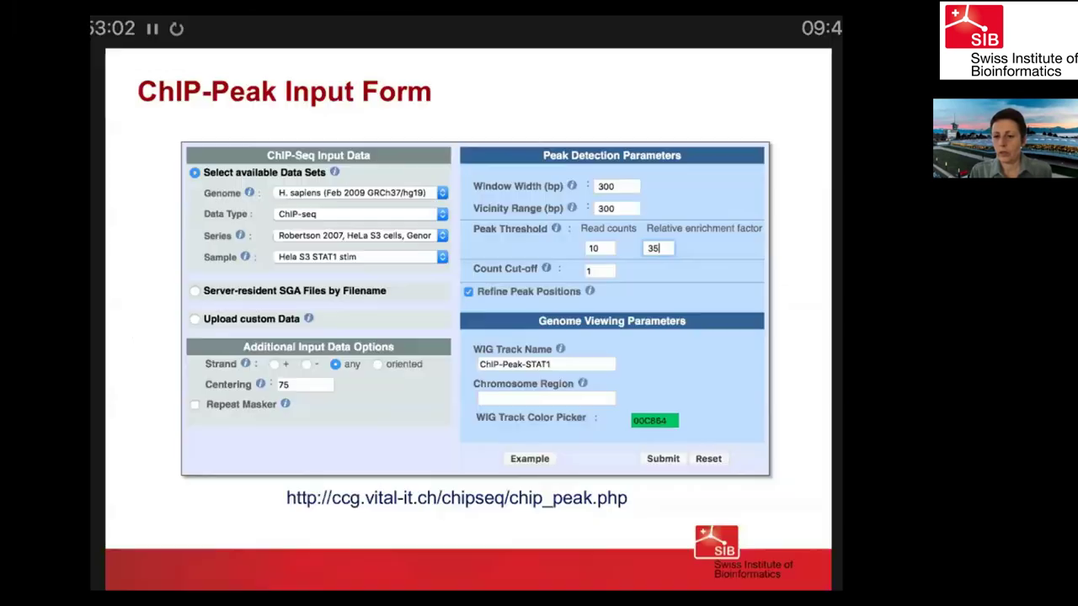
mouse_move(580, 433)
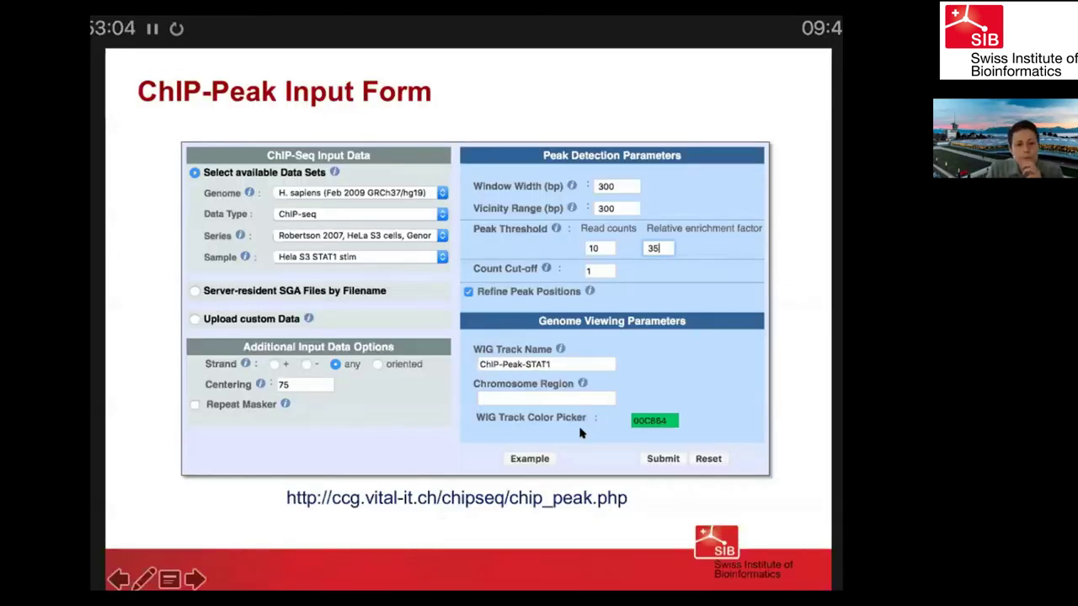
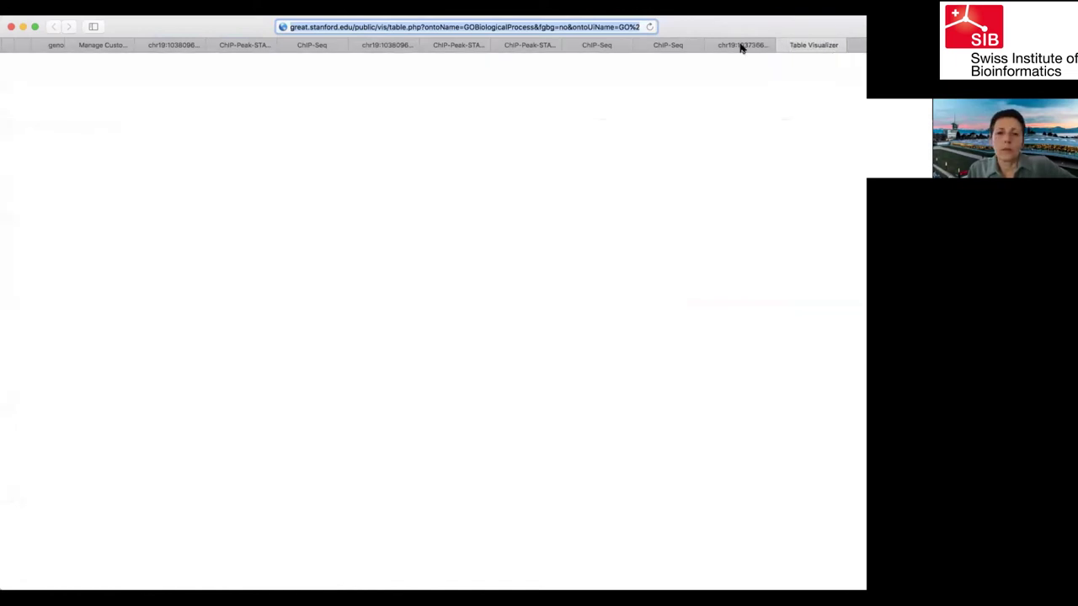
Step: Close the blank GREAT tab and send the STAT1 peaks from the ChIP-Peak results to OProf
left_click(741, 45)
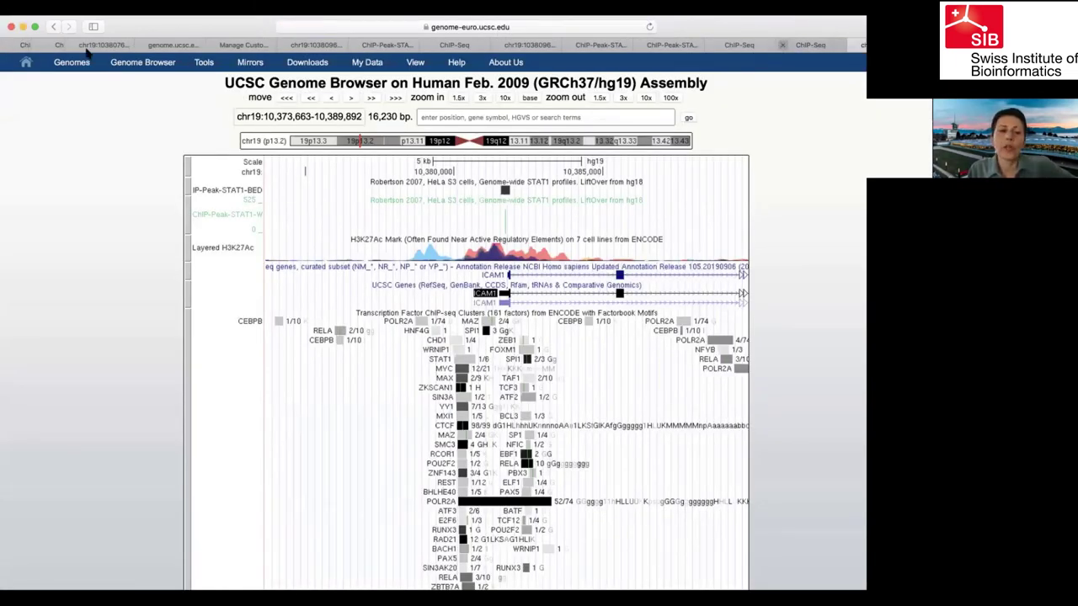
scroll(18, 49, "left", 2)
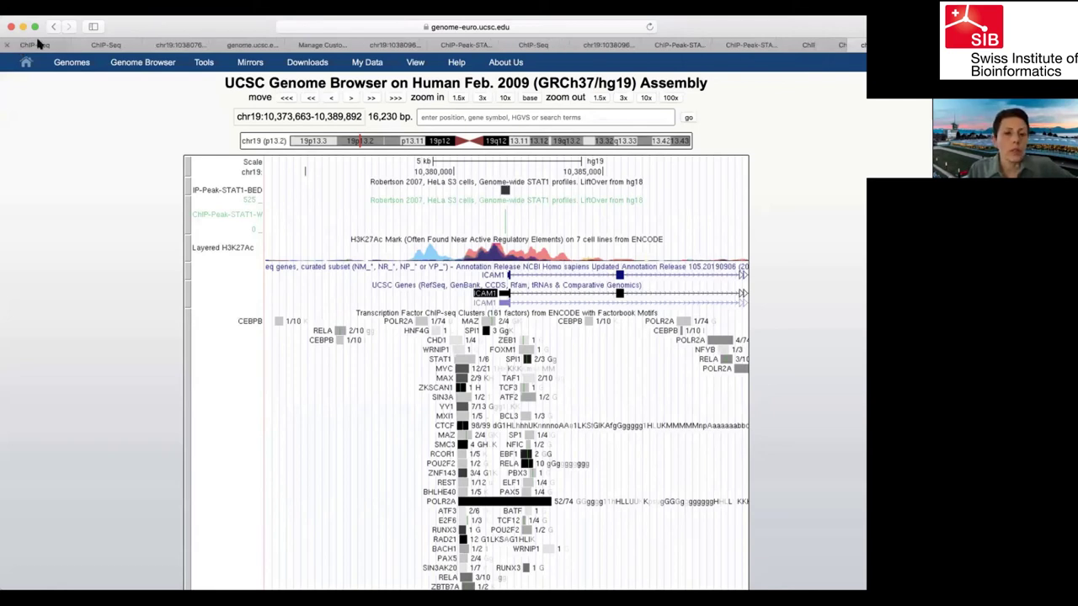
left_click(742, 45)
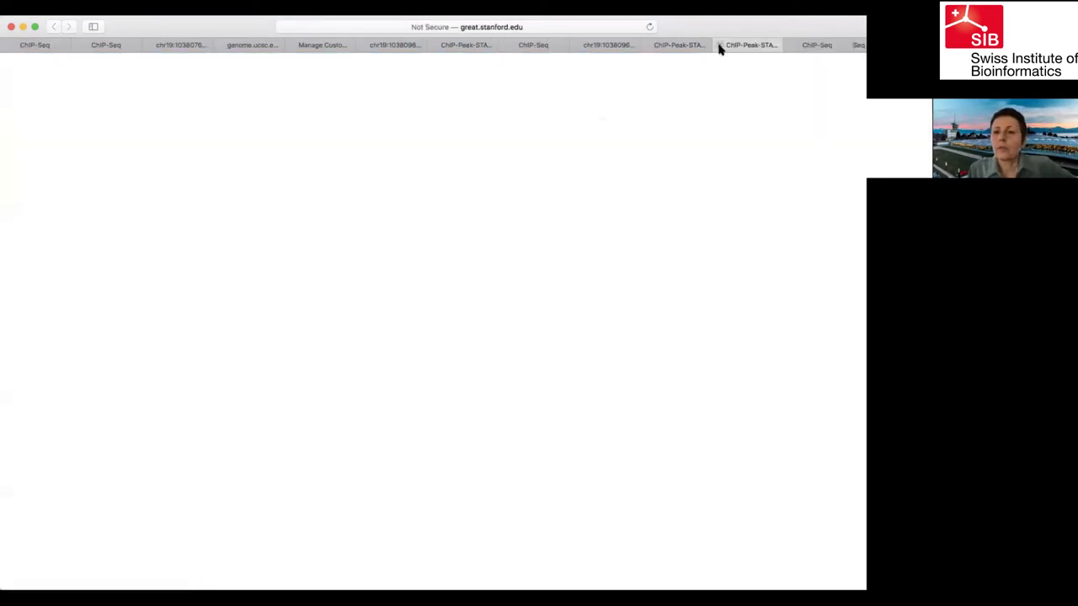
key("super+w")
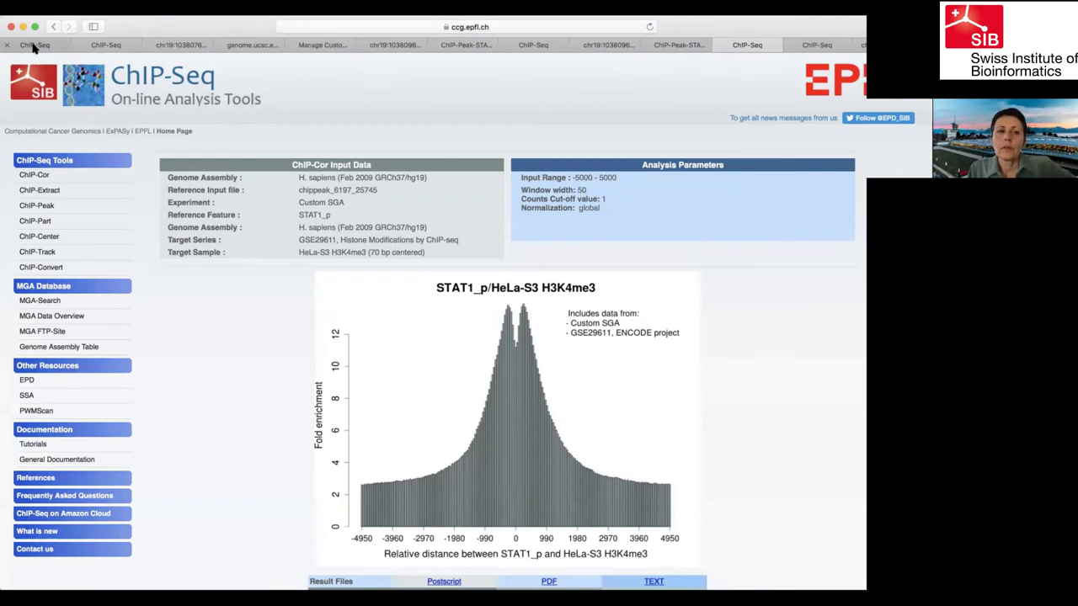
left_click(34, 45)
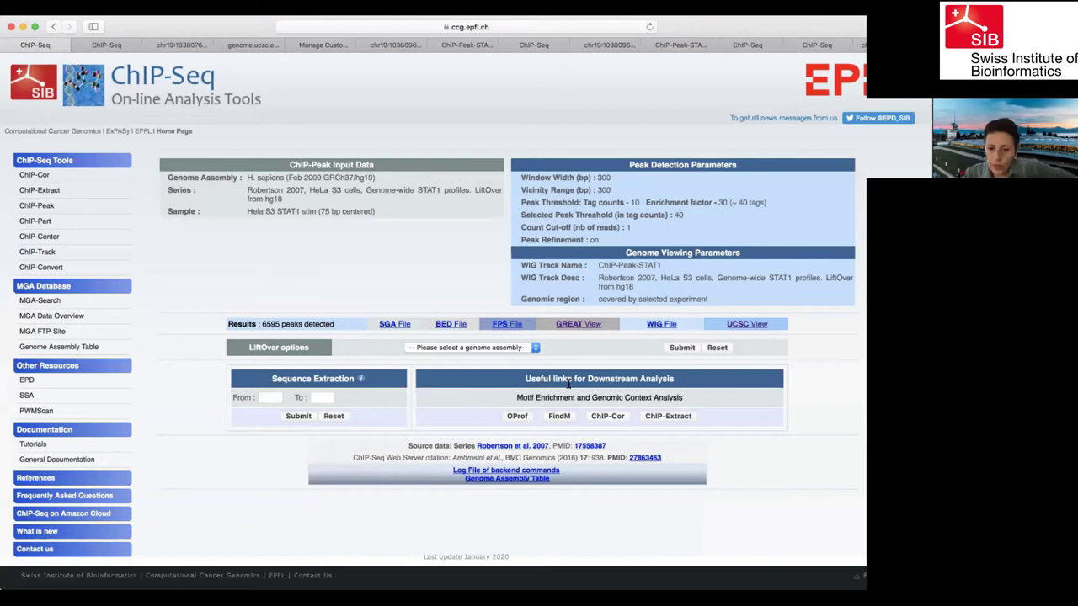
left_click(515, 418)
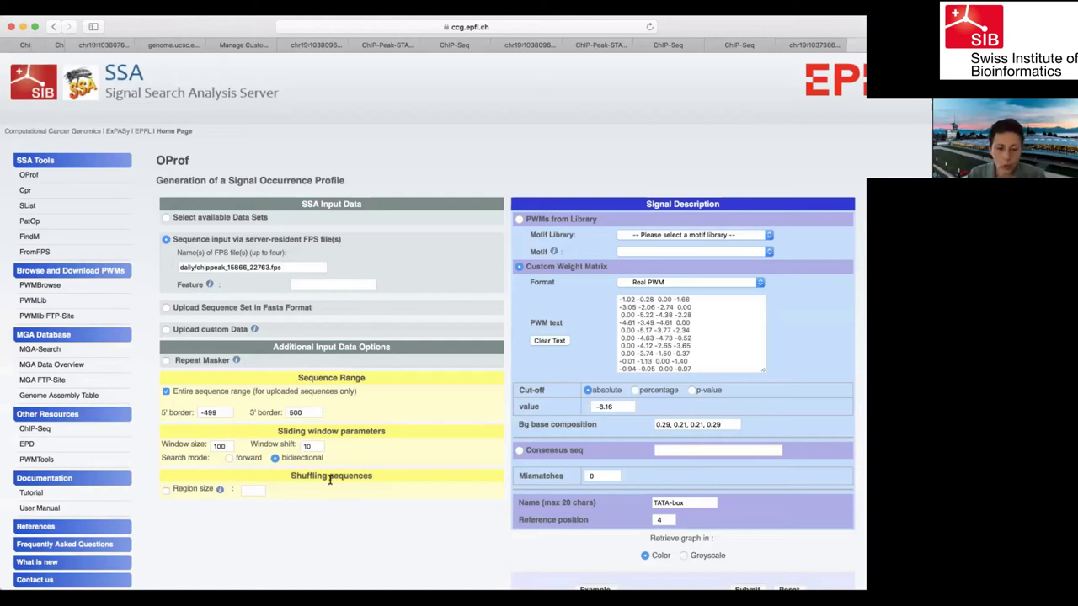
Step: Enable sequence shuffling in OProf and set the consensus sequence to TTCNNNGAA as the signal description
left_click(166, 490)
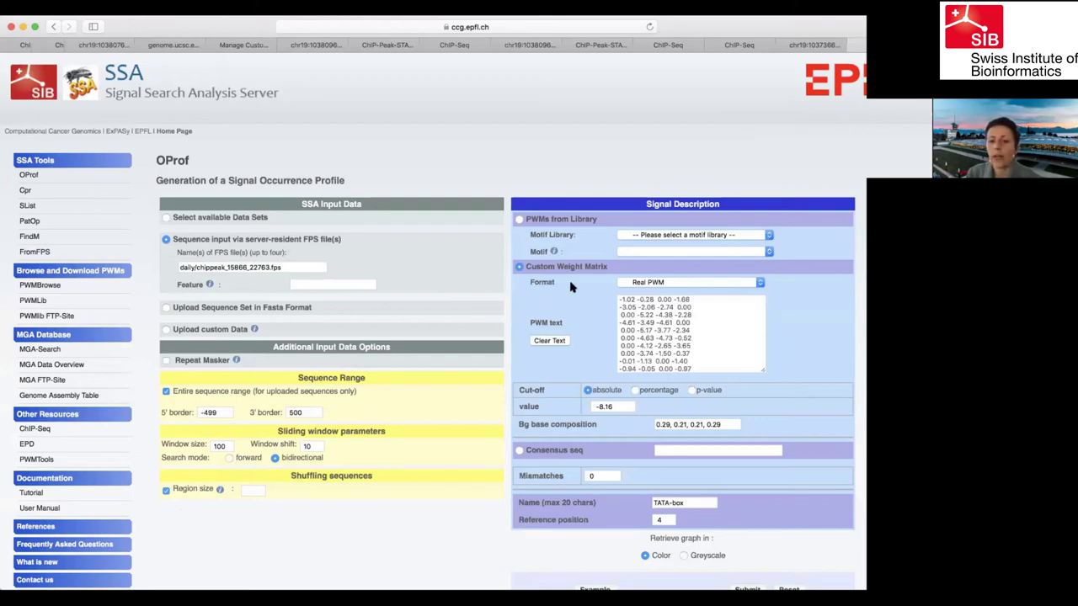
left_click(674, 449)
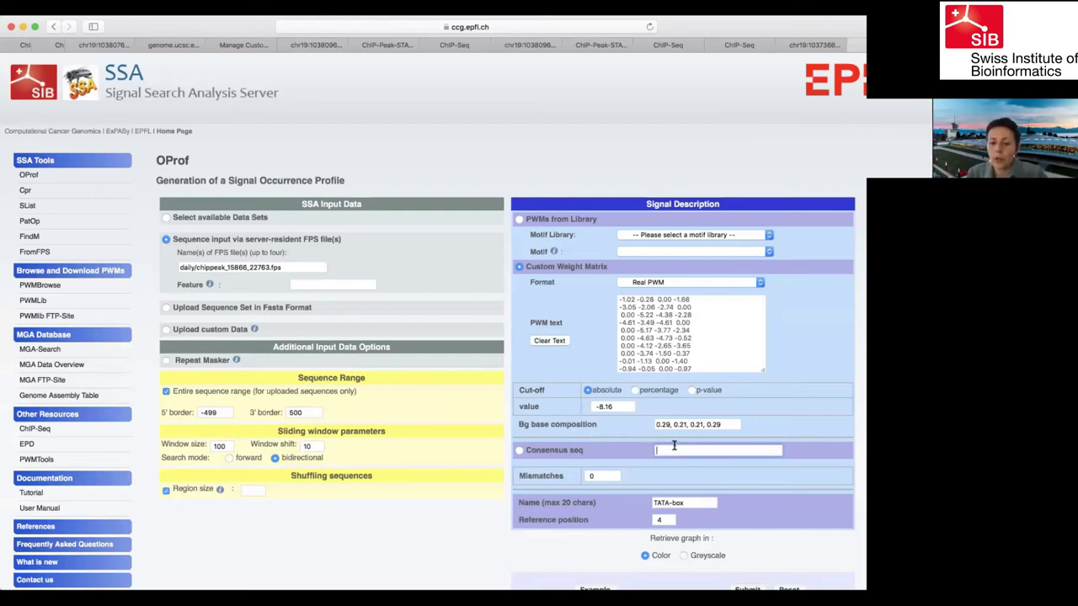
type("TC")
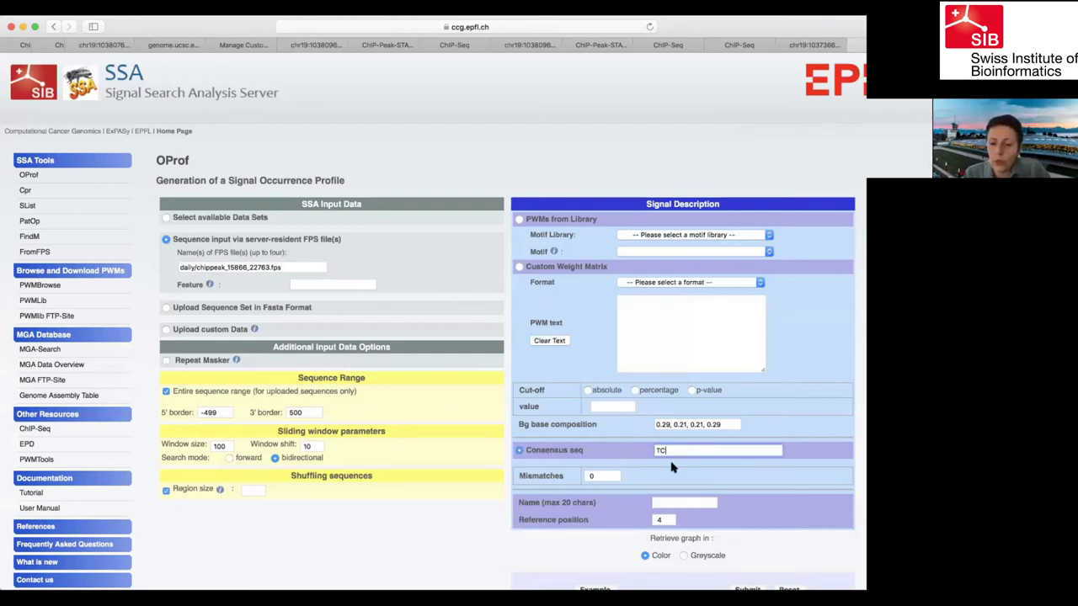
type("C")
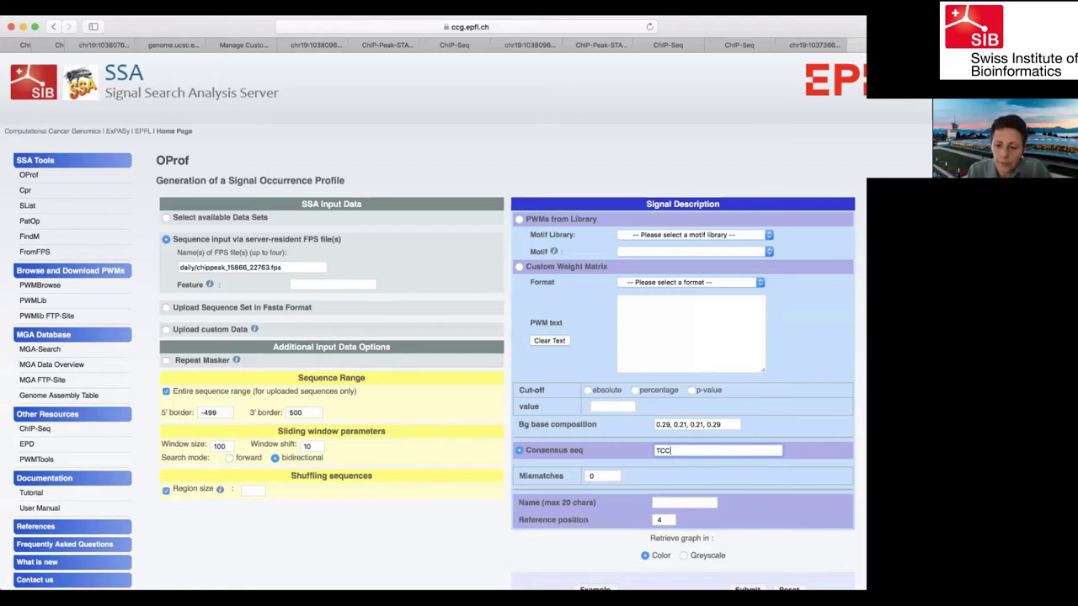
key("BackSpace")
key("BackSpace")
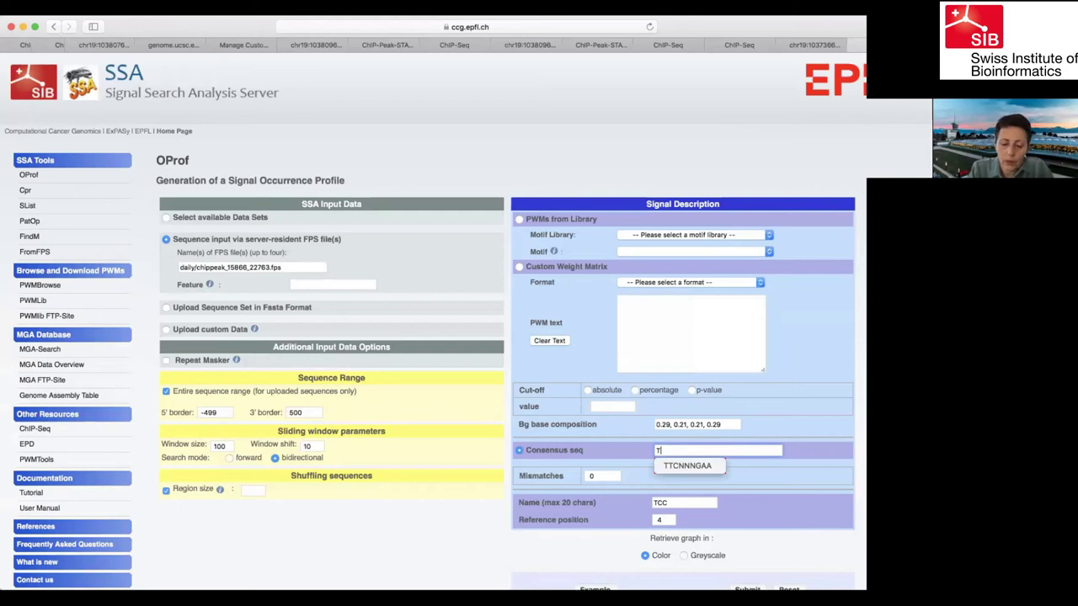
left_click(688, 465)
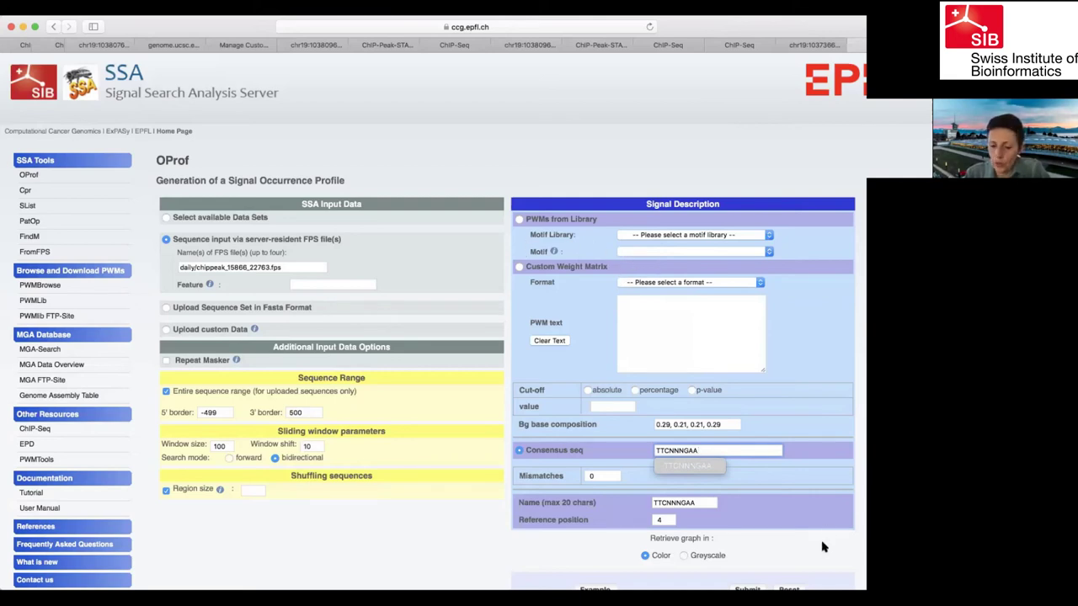
Step: Generate the TTCNNNGAA signal occurrence profile around the STAT1 peaks and examine the resulting graph
scroll(733, 554, "down", 2)
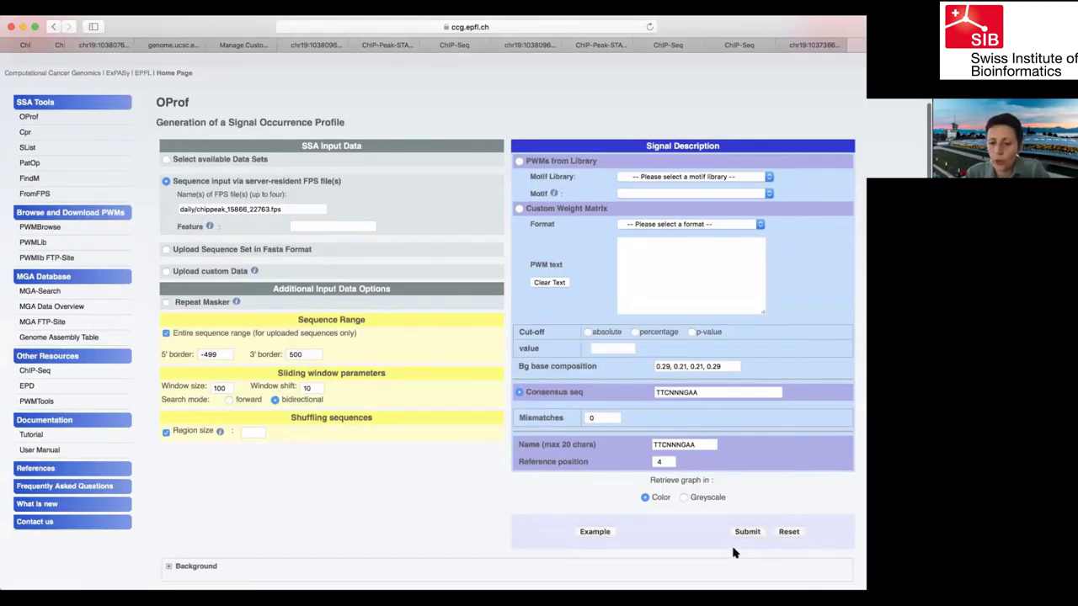
left_click(748, 531)
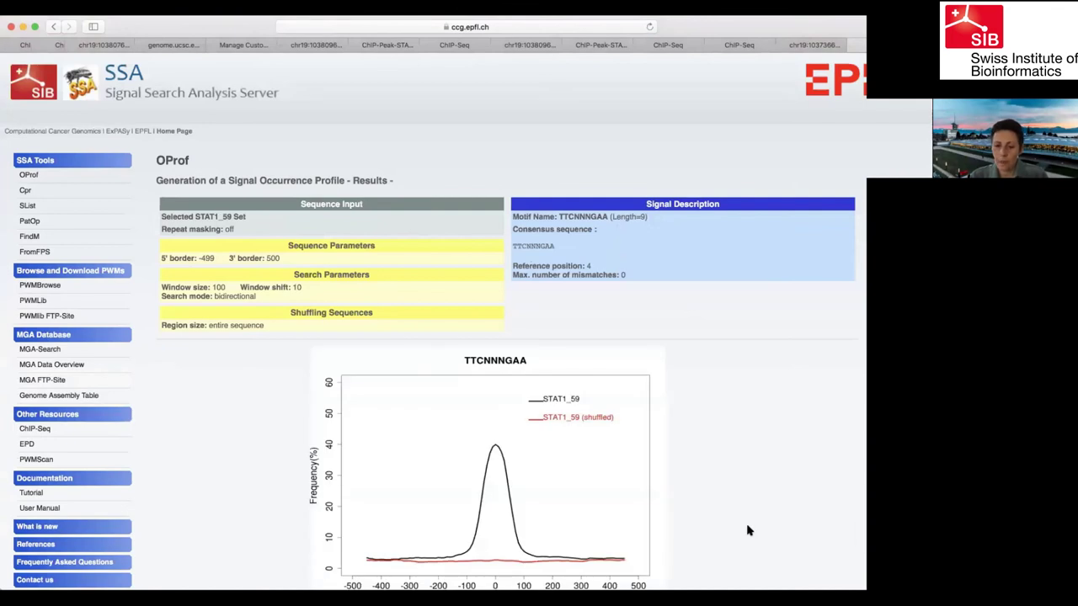
scroll(749, 530, "down", 3)
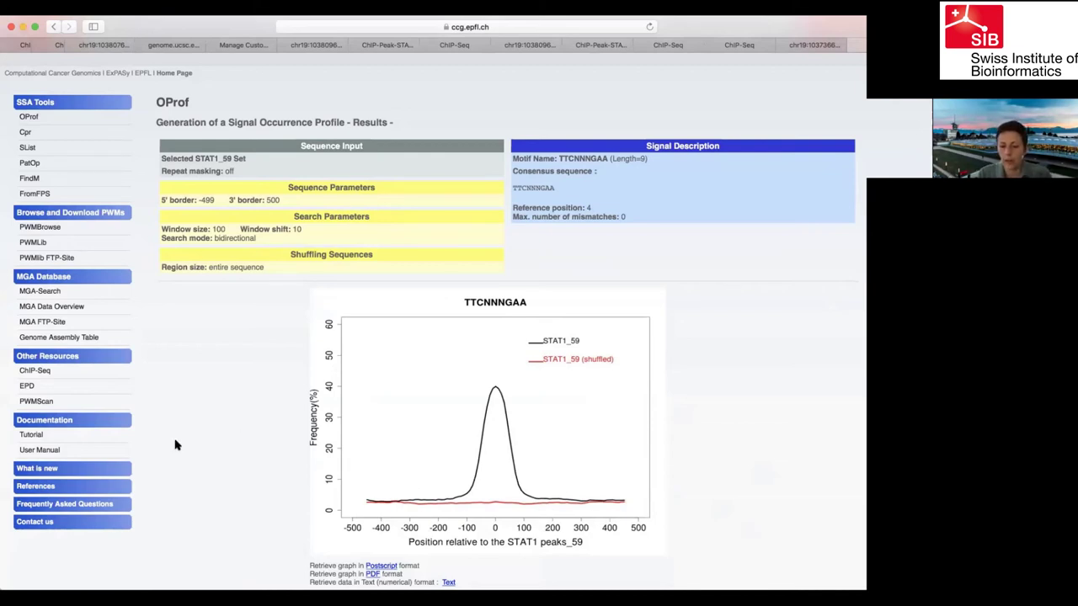
Step: Return to the OProf input form and look through the available motif libraries without choosing one
left_click(54, 27)
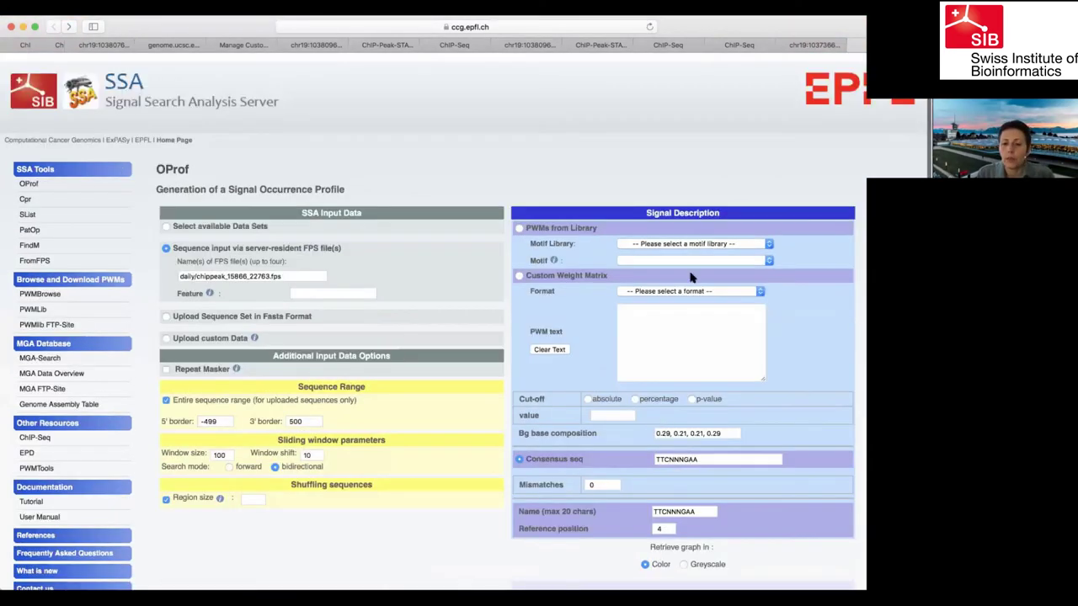
left_click(685, 236)
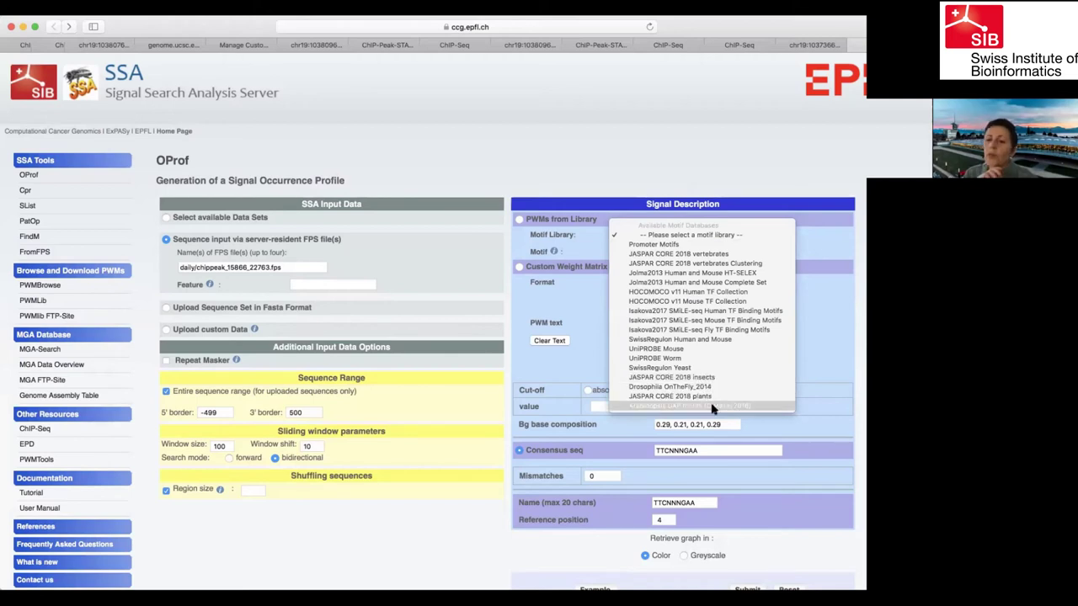
left_click(497, 132)
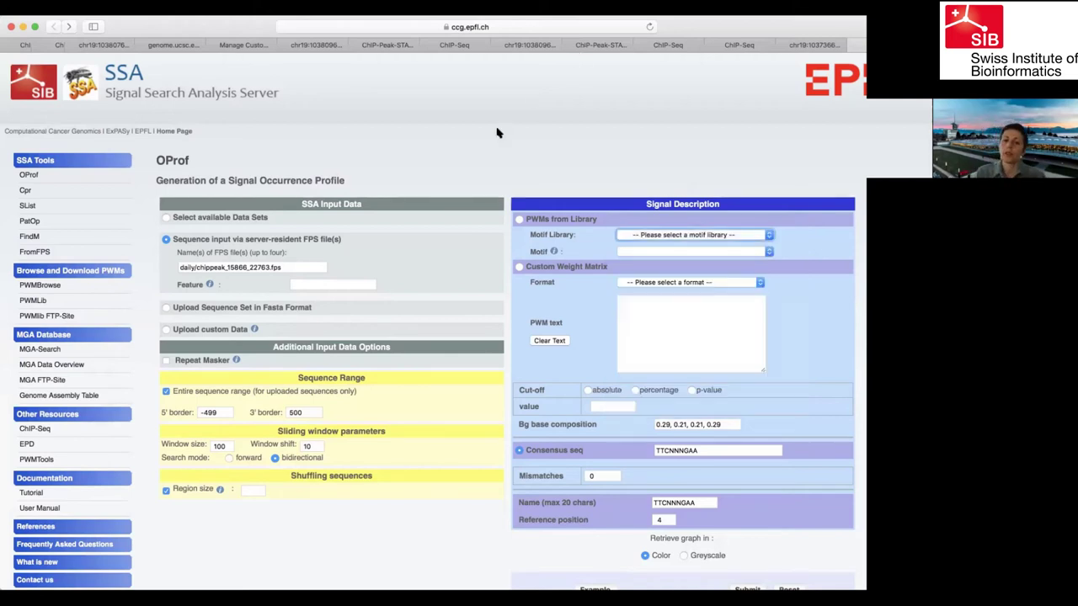
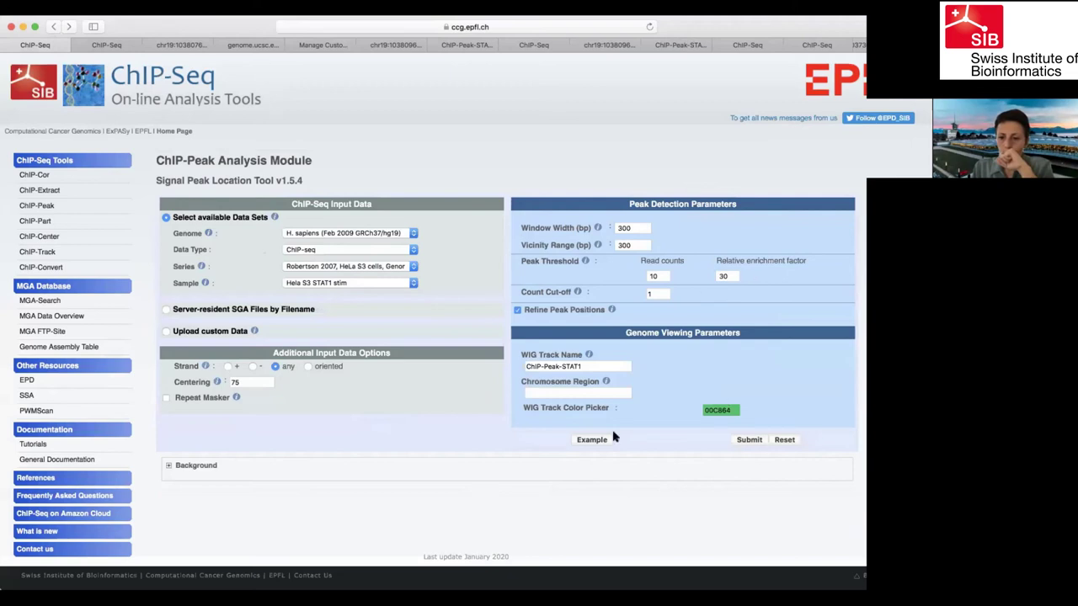
Step: Run ChIP-Peak with the STAT1 example settings, using a relative enrichment factor of 20, and send the detected peaks to ChIP-Cor
left_click(593, 440)
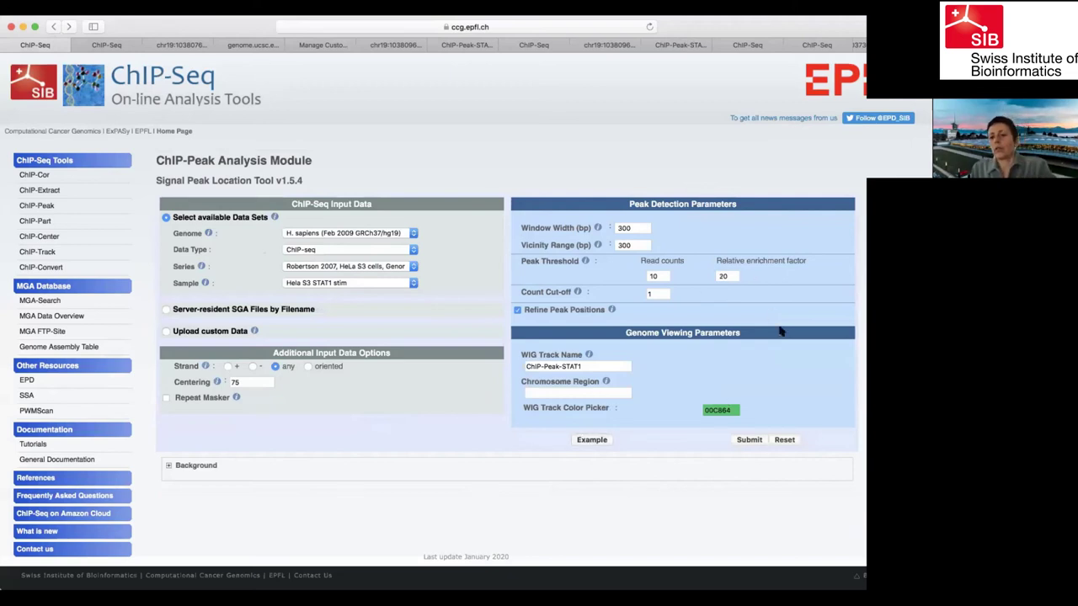
left_click(749, 441)
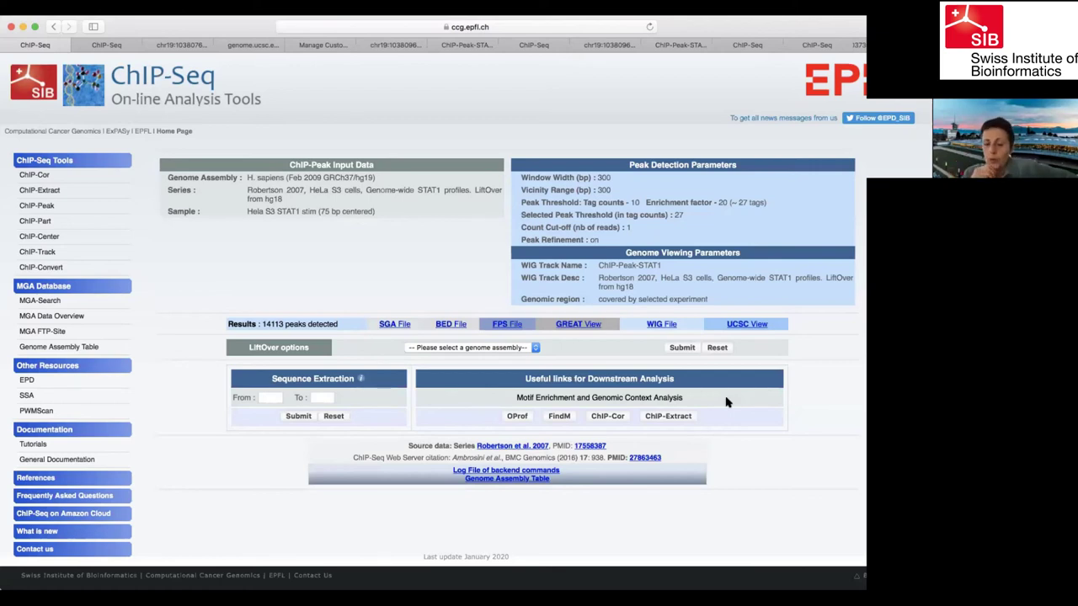
left_click(615, 418)
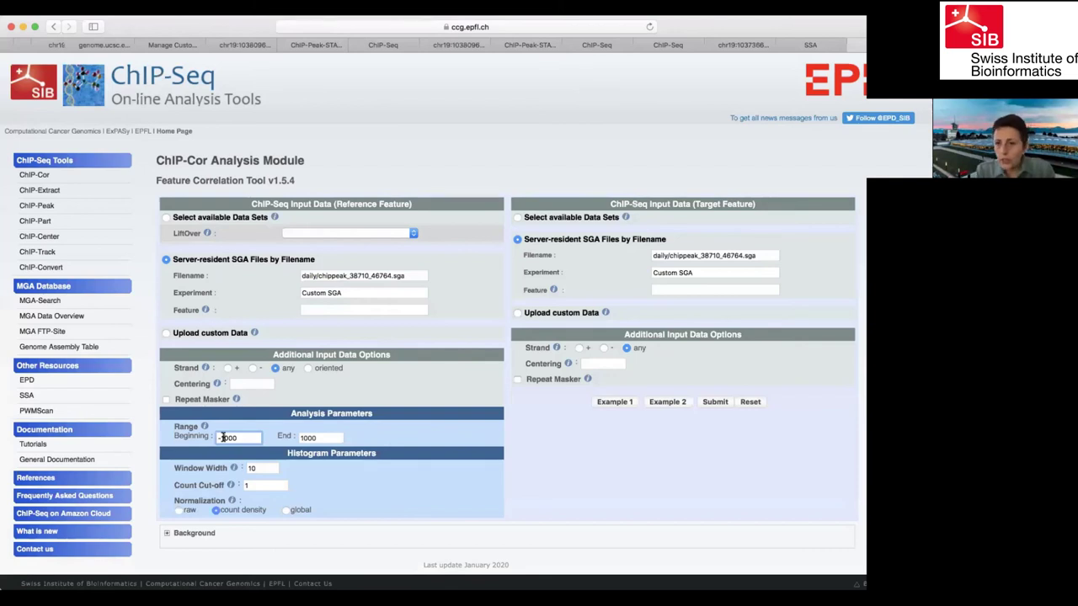
Step: Set the ChIP-Cor analysis range from -5000 to 5000
key("Delete")
key("Delete")
type("5")
type("5")
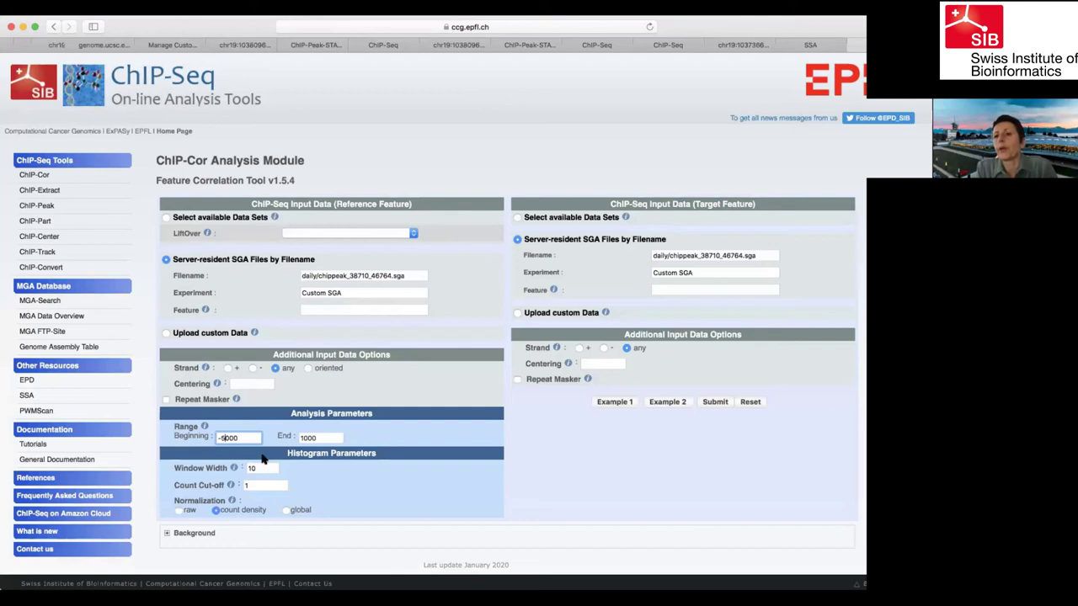
left_click(303, 438)
key("Delete")
type("5")
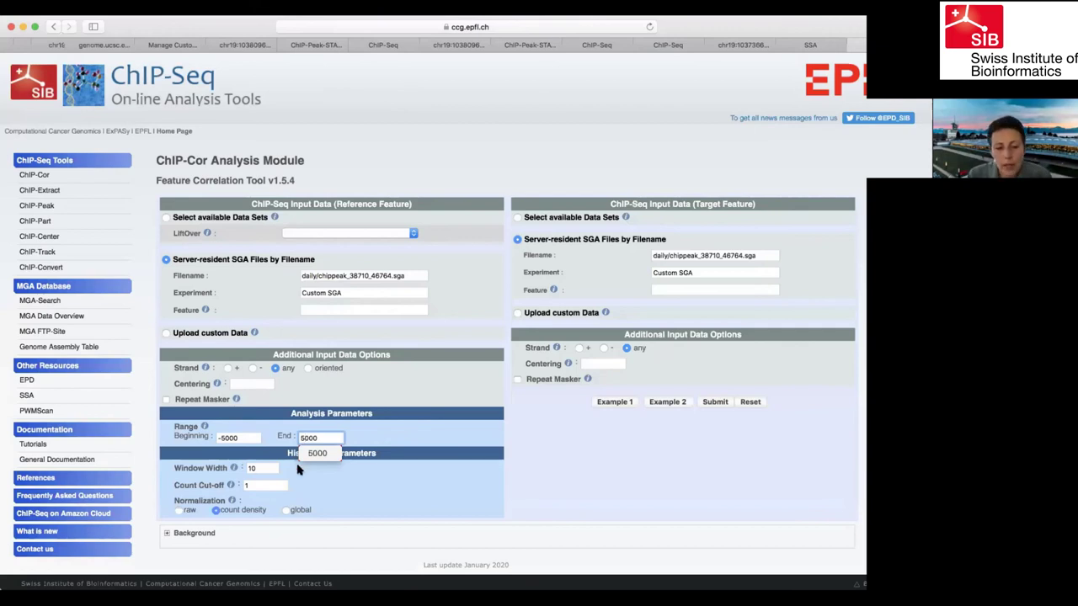
Step: Set the histogram window width to 50 and the normalization to global
left_click(251, 467)
key("BackSpace")
key("BackSpace")
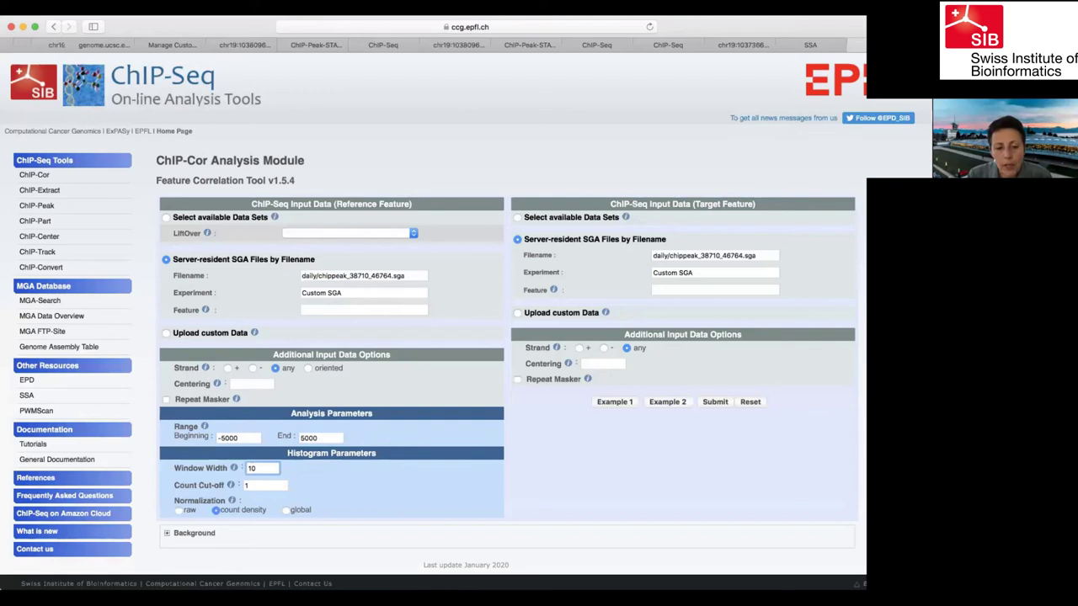
type("50")
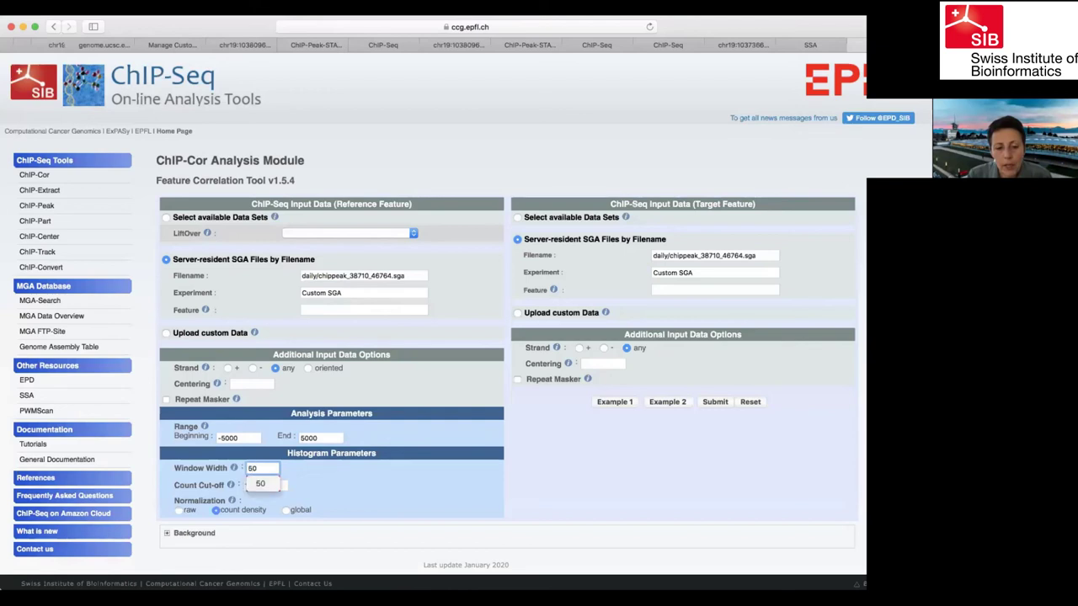
left_click(375, 493)
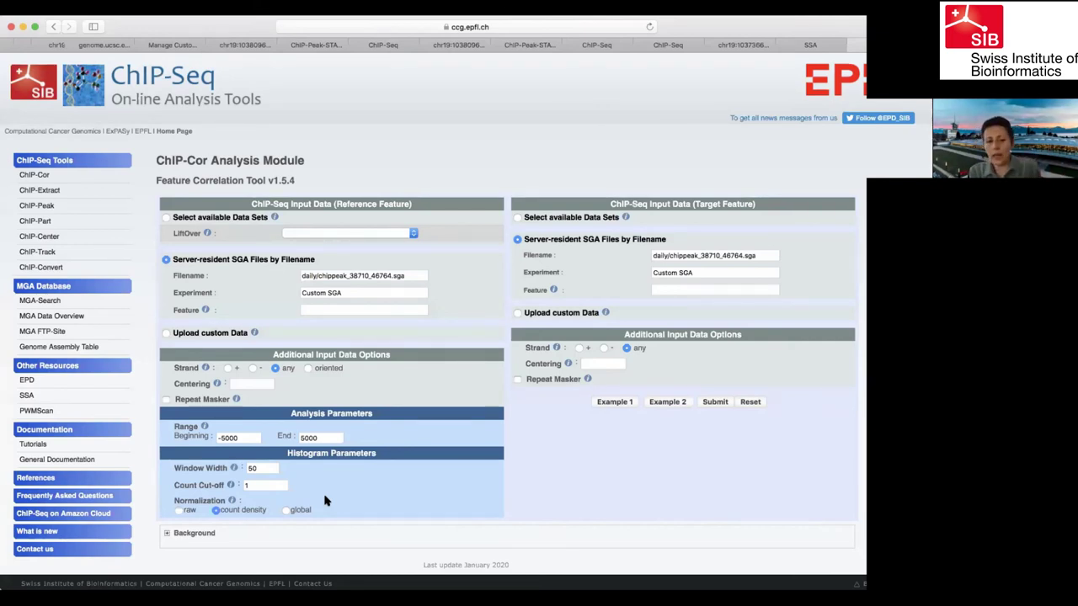
left_click(286, 511)
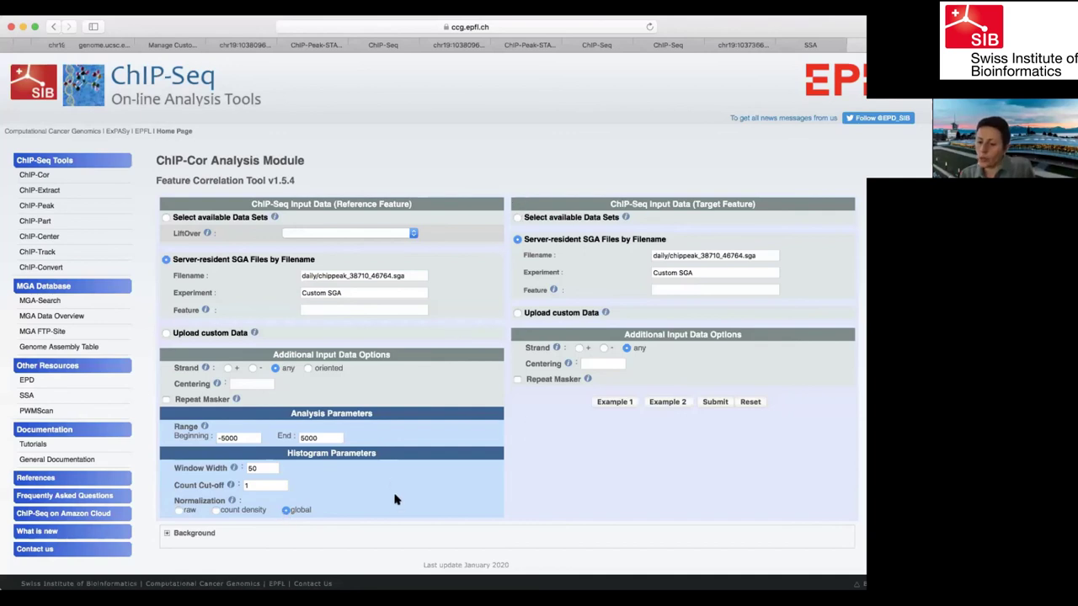
Step: Choose the GSE29611 Histone Modifications series from the ENCODE ChIP-seq data for H. sapiens (Feb 2009 GRCh37/hg19) as the target feature
left_click(517, 217)
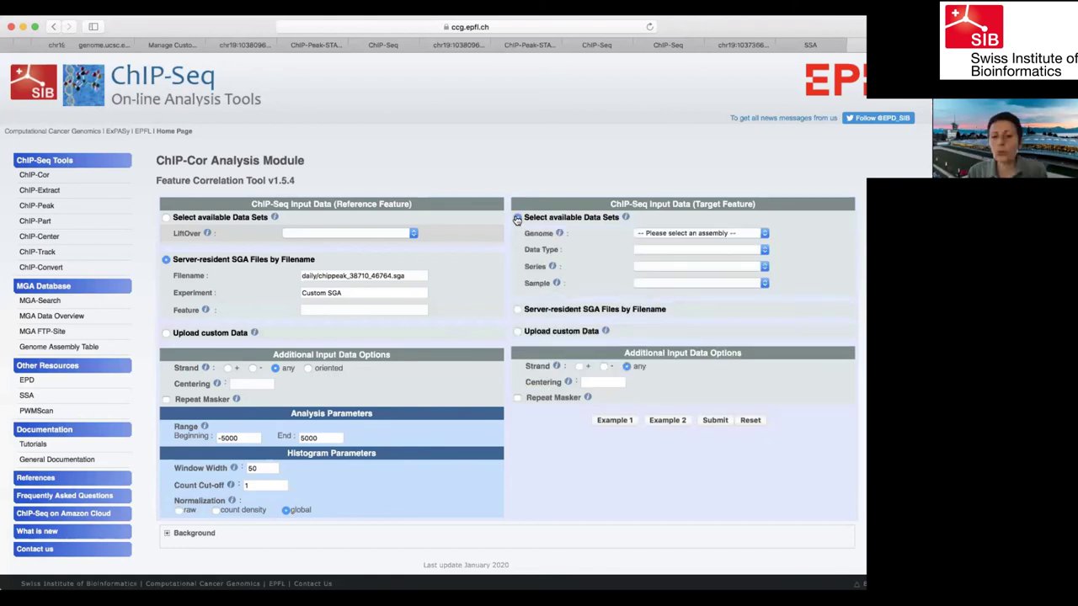
left_click(698, 235)
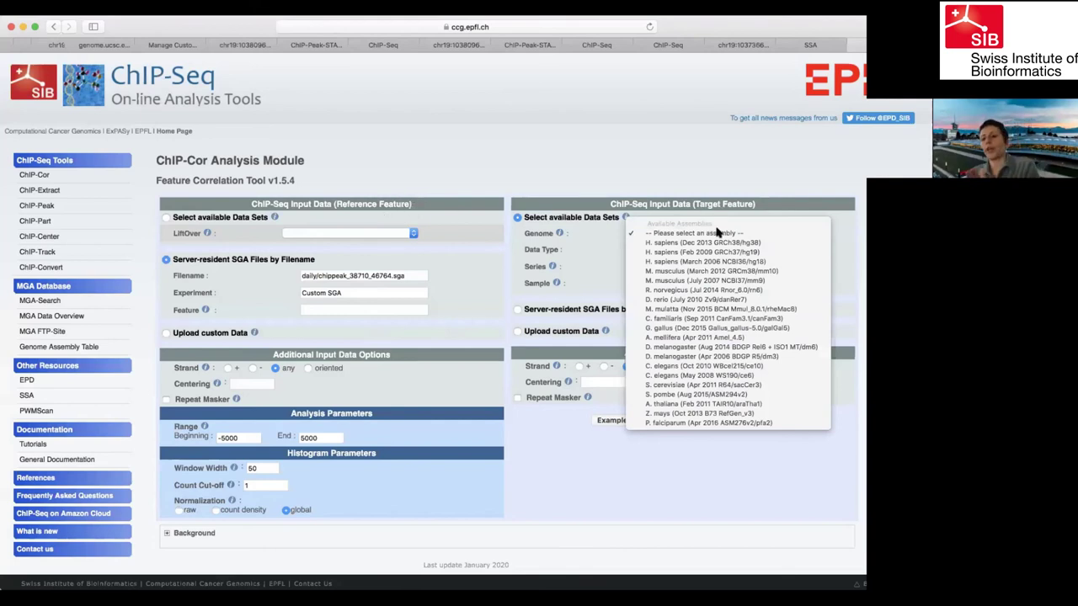
left_click(720, 252)
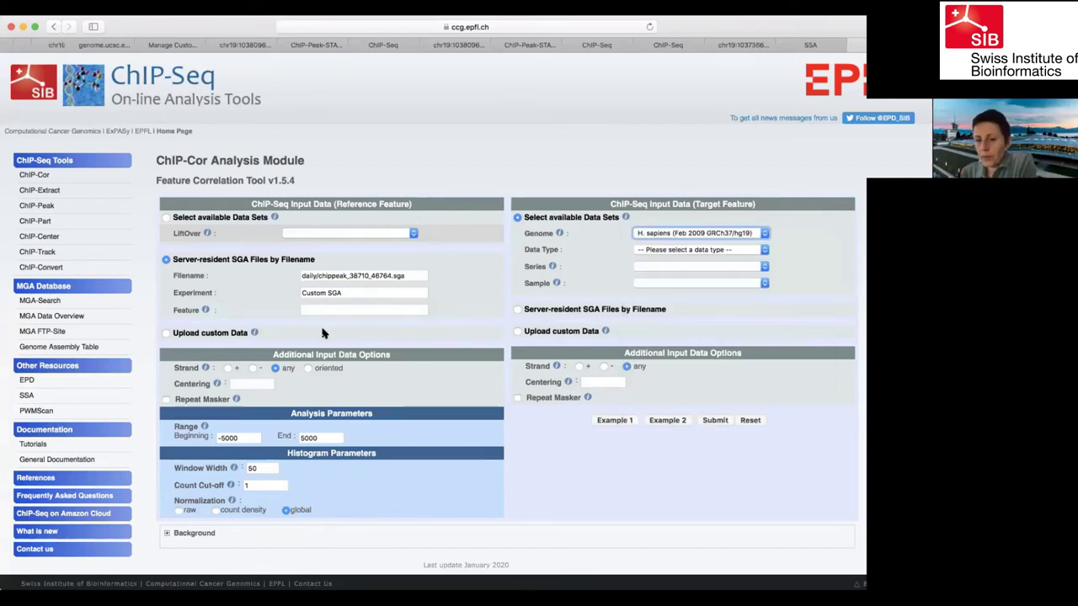
left_click(699, 250)
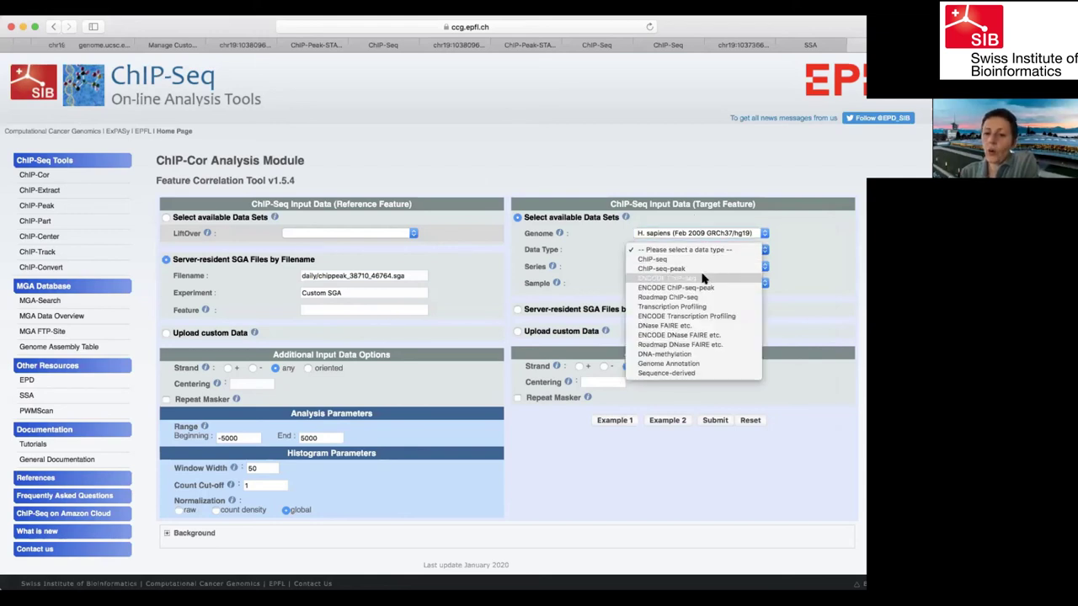
left_click(703, 278)
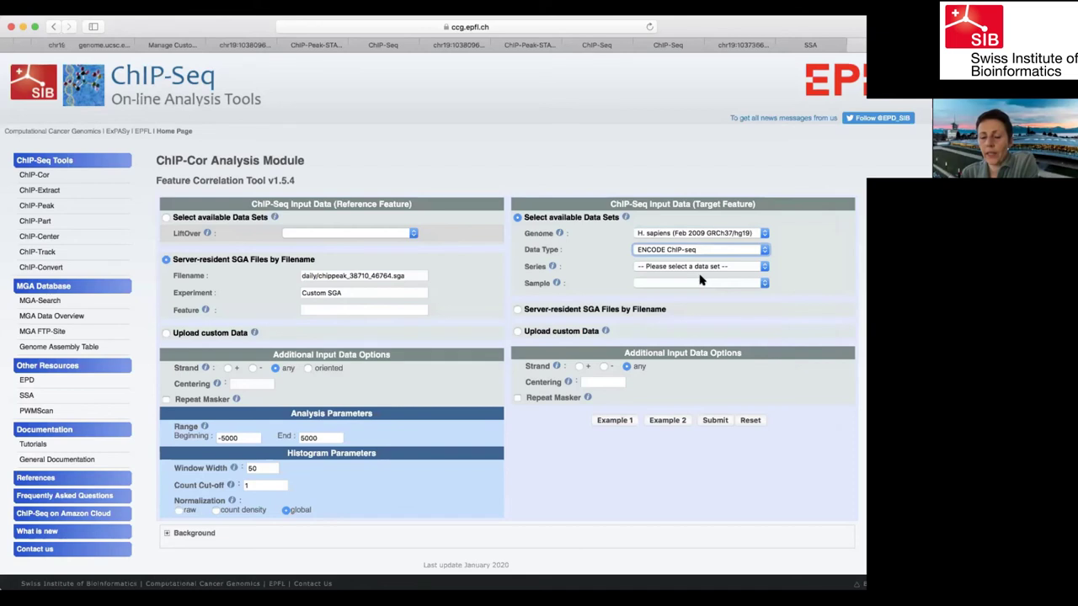
left_click(695, 267)
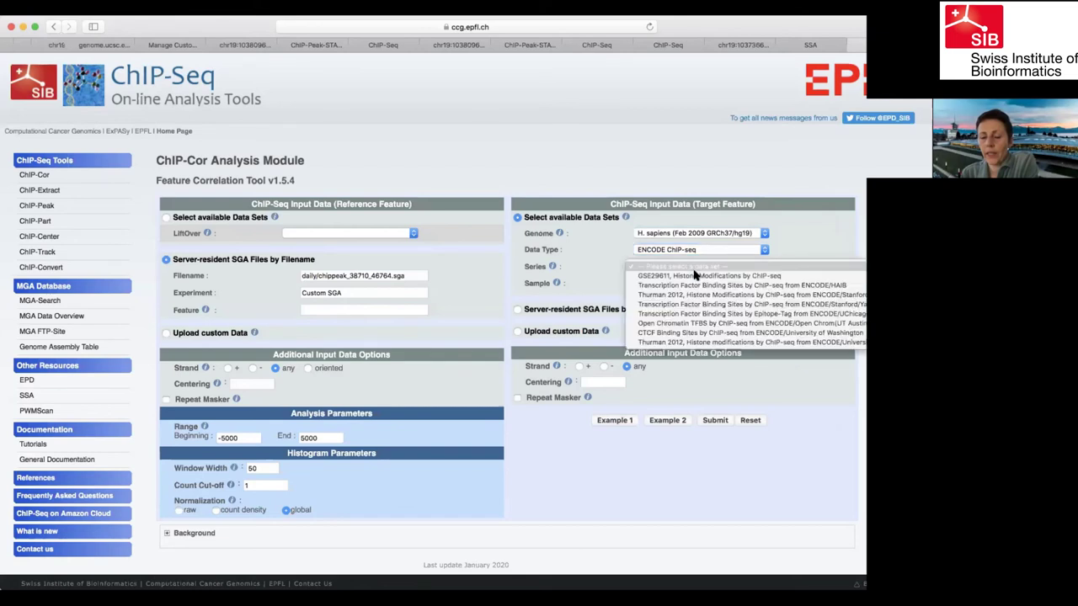
left_click(695, 277)
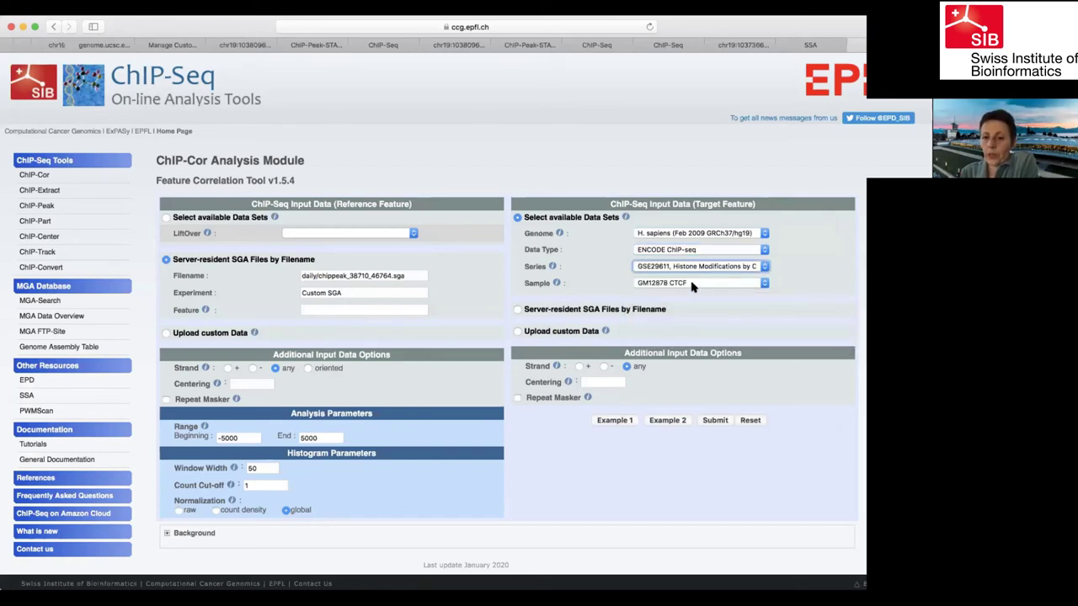
Step: Select the HeLa-S3 H3K27ac sample for the target feature and set its centering to 70
left_click(696, 284)
scroll(710, 470, "down", 6)
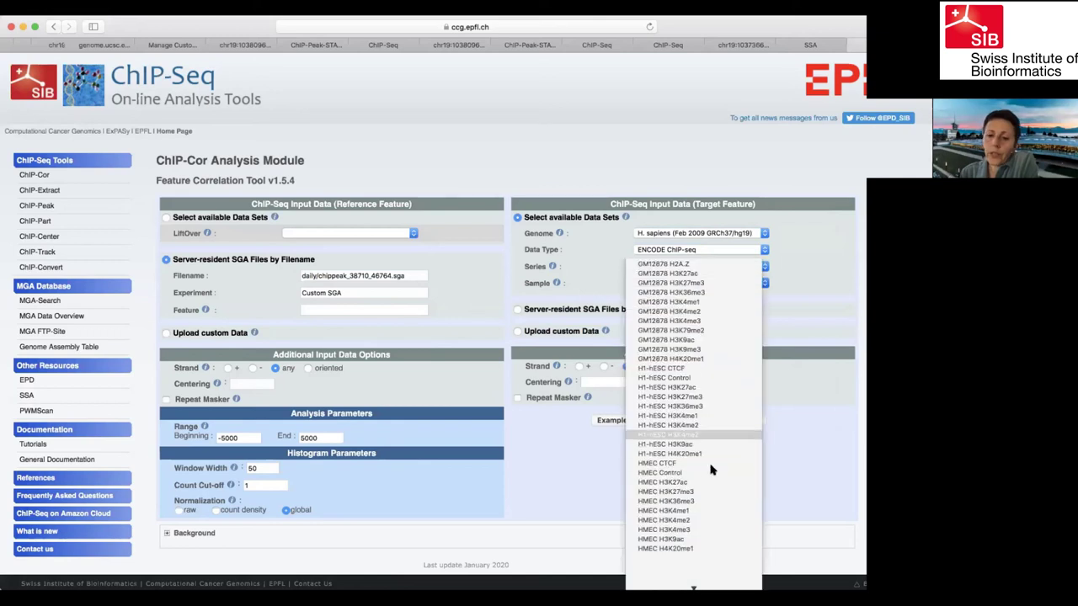
scroll(710, 470, "down", 10)
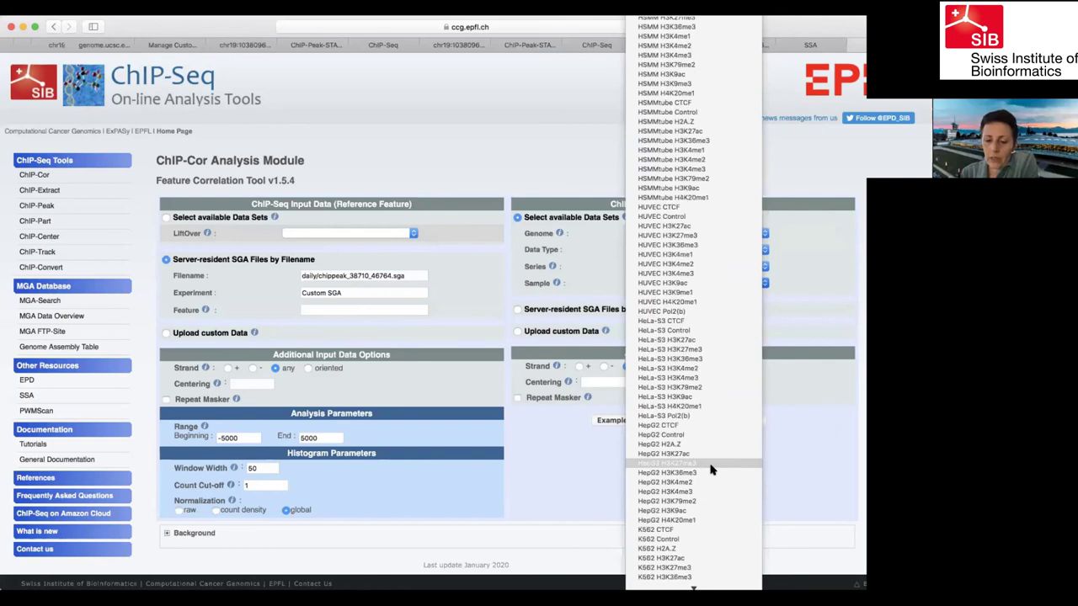
left_click(695, 341)
left_click(598, 383)
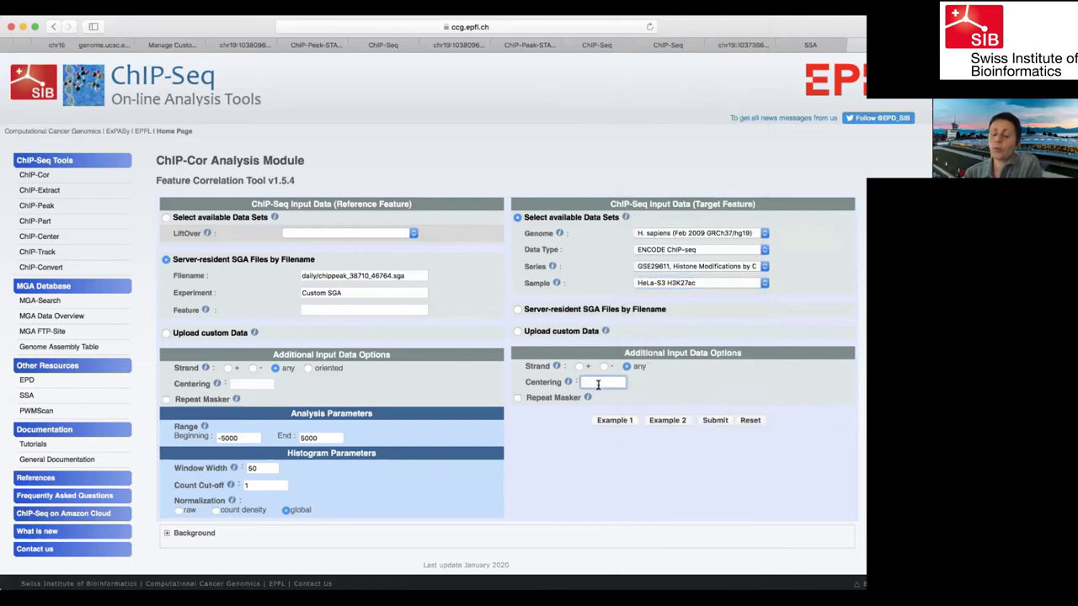
type("70")
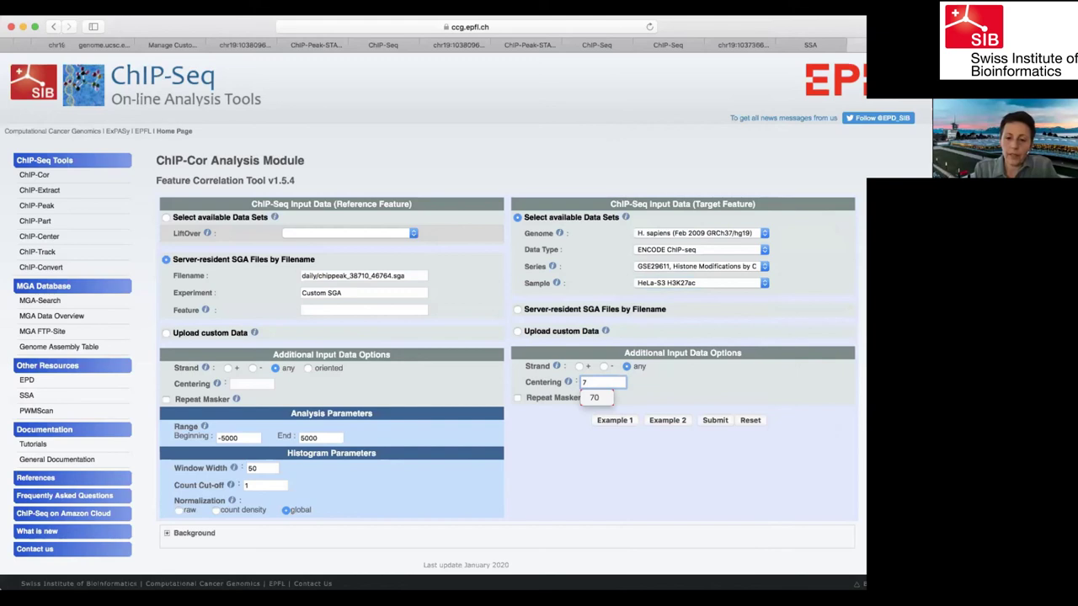
left_click(654, 454)
Step: Submit the ChIP-Cor analysis and examine the STAT1 versus H3K27ac correlation histogram
left_click(716, 420)
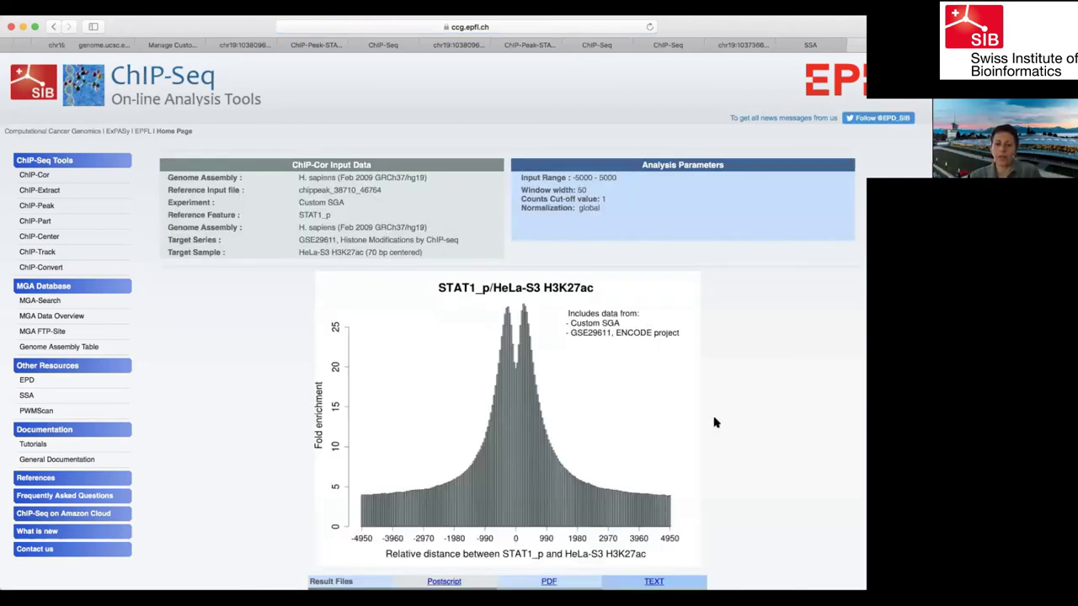
scroll(714, 423, "down", 1)
scroll(714, 423, "down", 1)
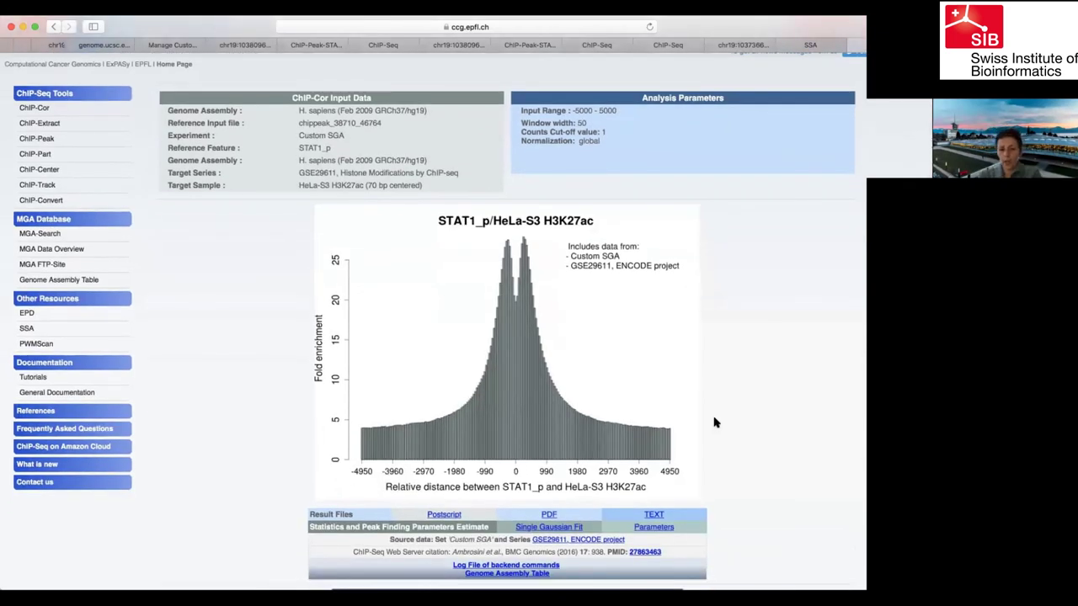
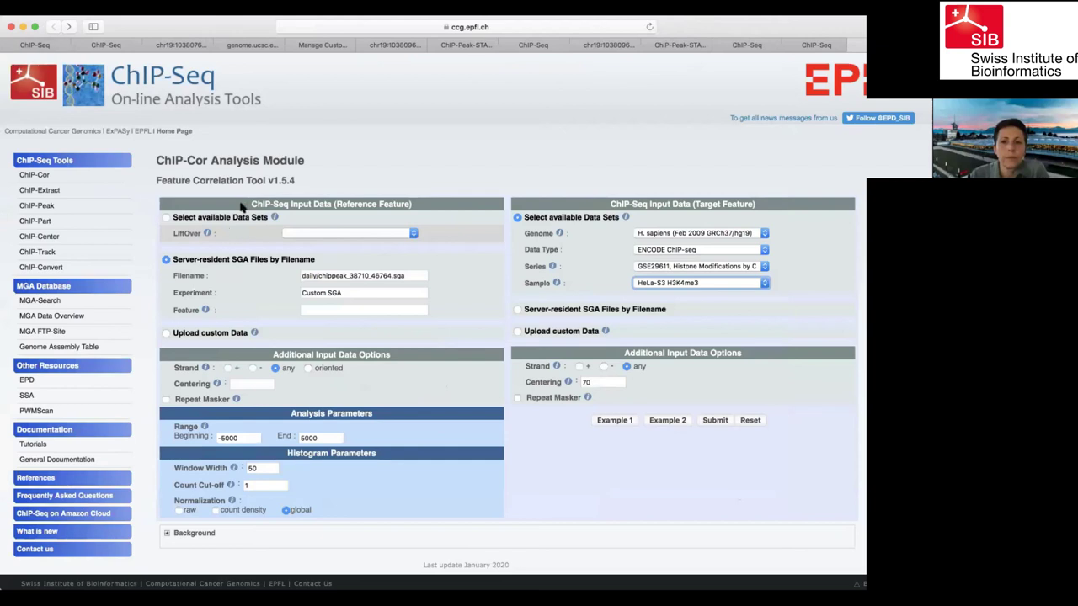
Step: Return to the STAT1 ChIP-Peak results and send the detected peaks to ChIP-Extract for downstream analysis
left_click(85, 51)
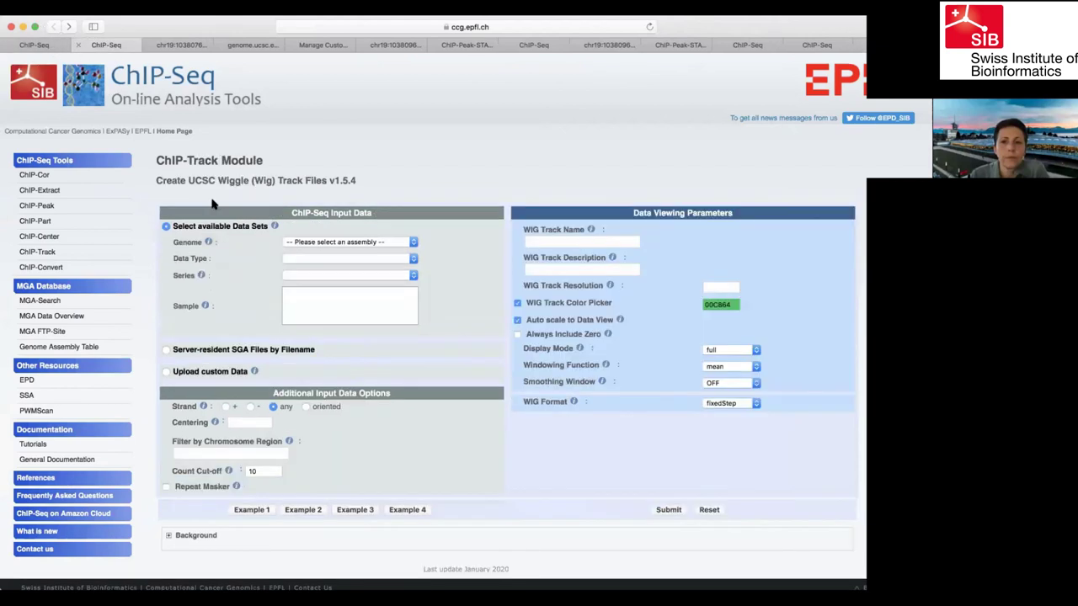
left_click(35, 49)
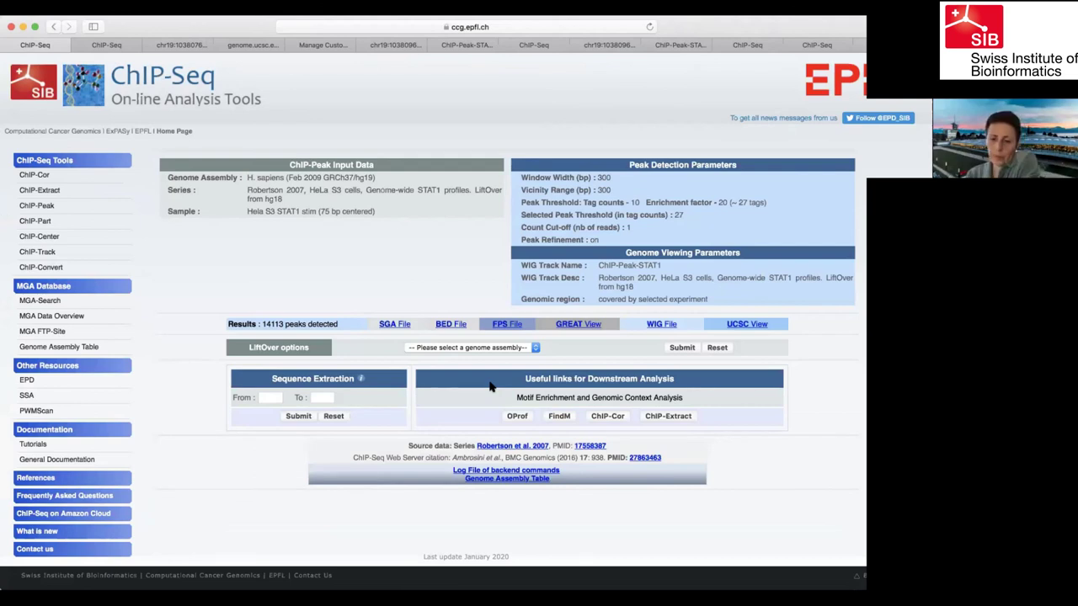
left_click(671, 417)
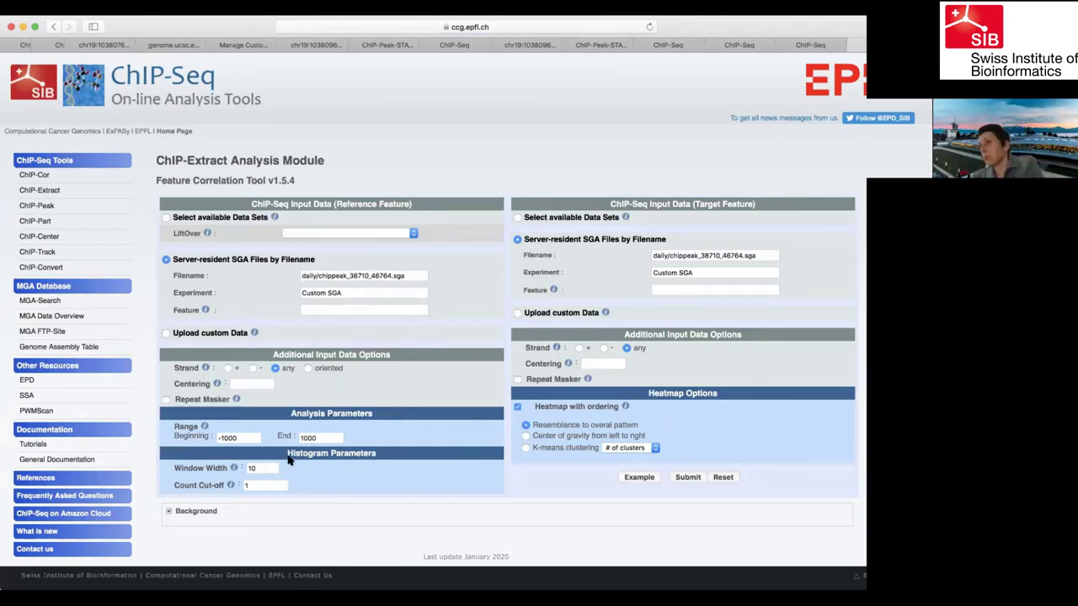
Step: Set the ChIP-Extract analysis range from -5000 to 5000 and the histogram window width to 50
left_click(225, 438)
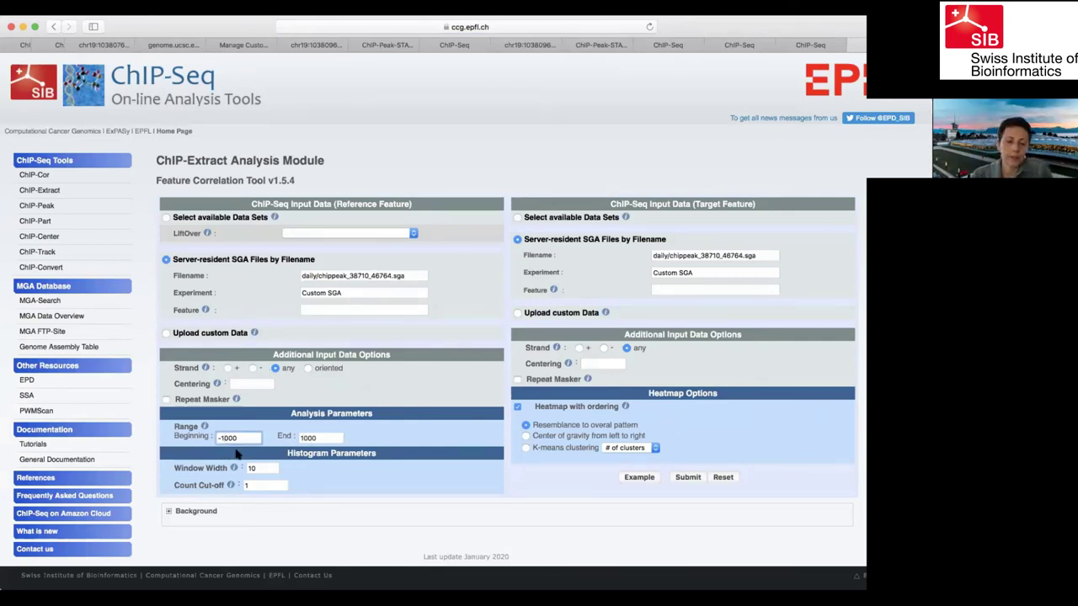
key("BackSpace")
type("5")
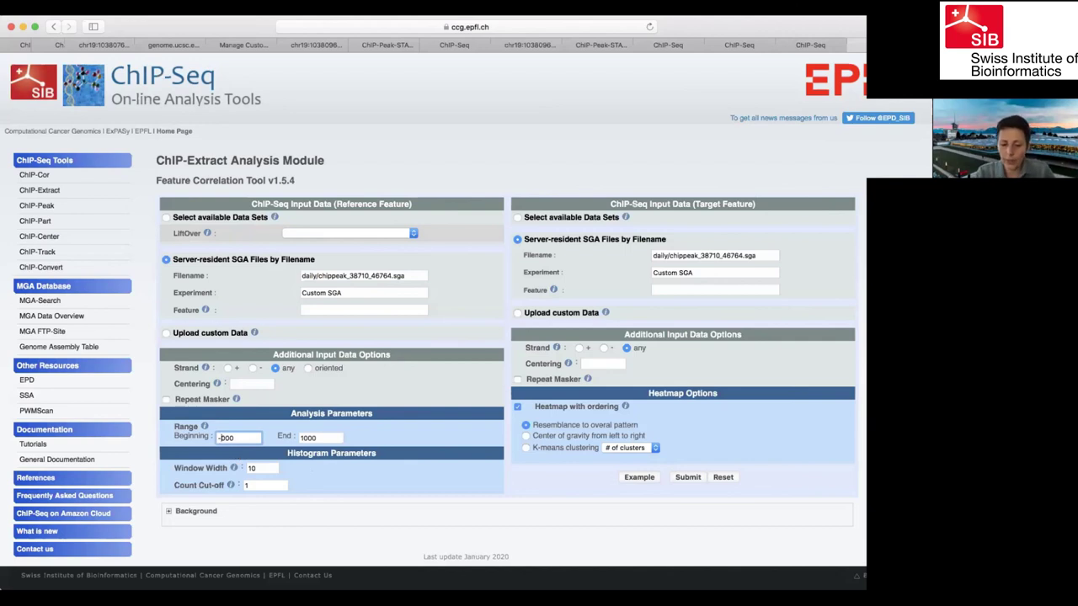
left_click(304, 438)
key("BackSpace")
type("5")
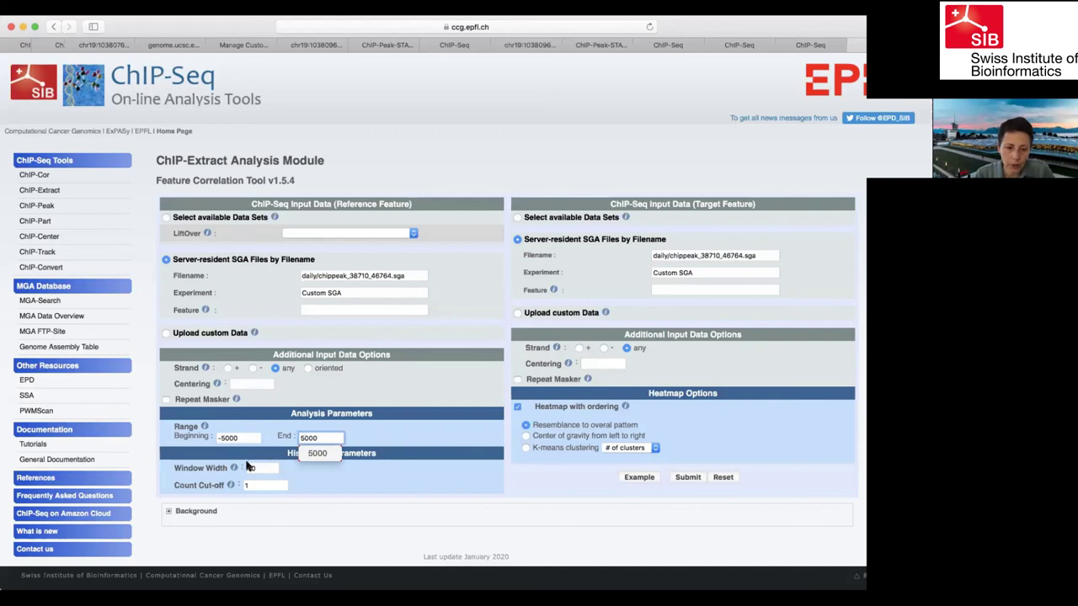
left_click(252, 469)
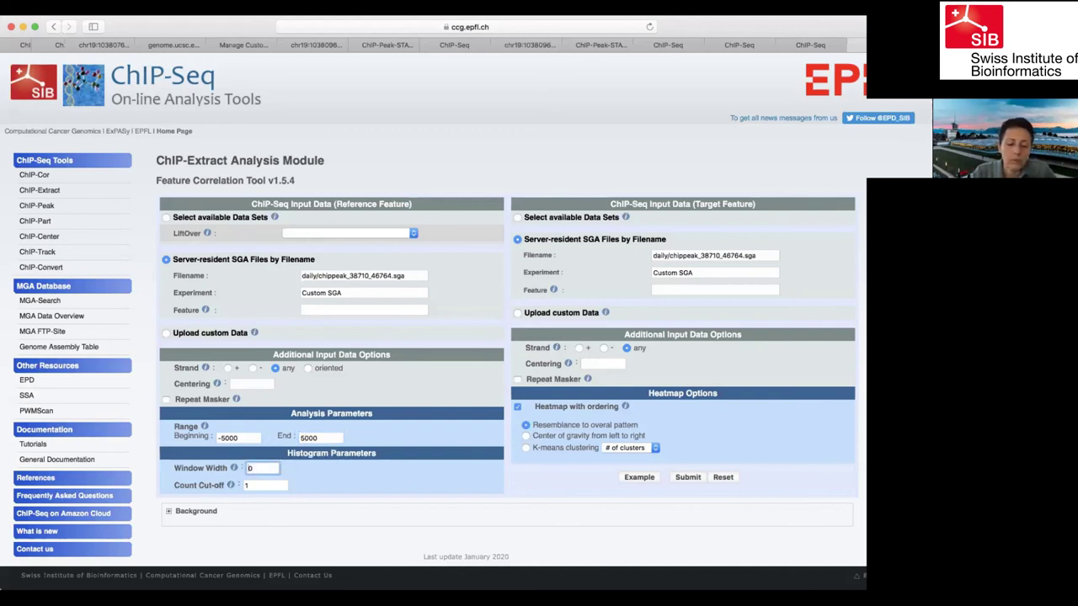
type("0")
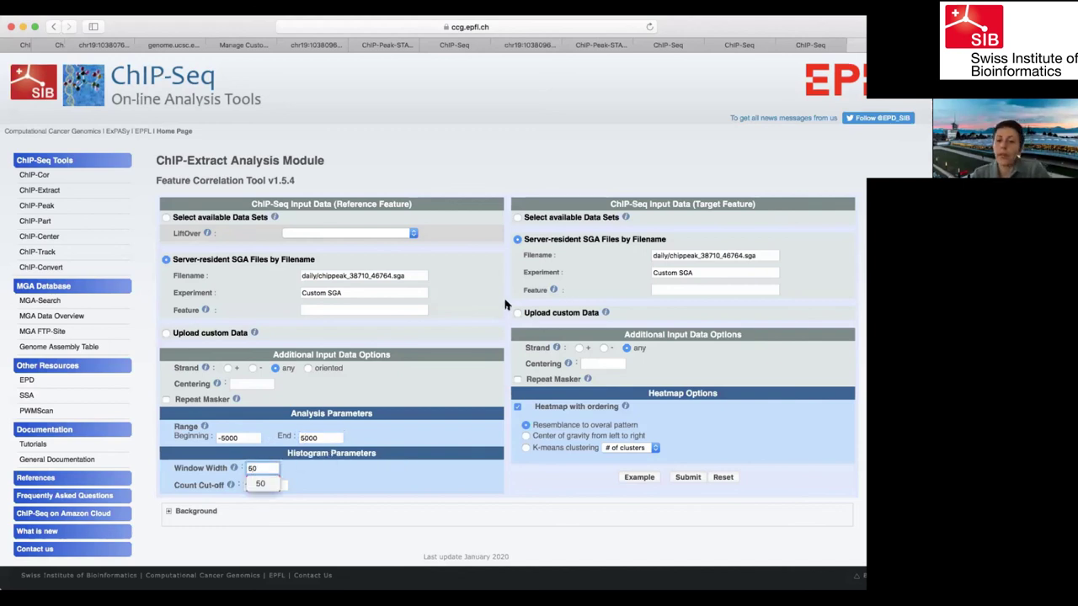
Step: Choose the available H. sapiens (Feb 2009 GRCh37/hg19) ENCODE ChIP-seq series GSE29611, Histone Modifications, as the ChIP-Extract target feature
left_click(515, 217)
left_click(712, 235)
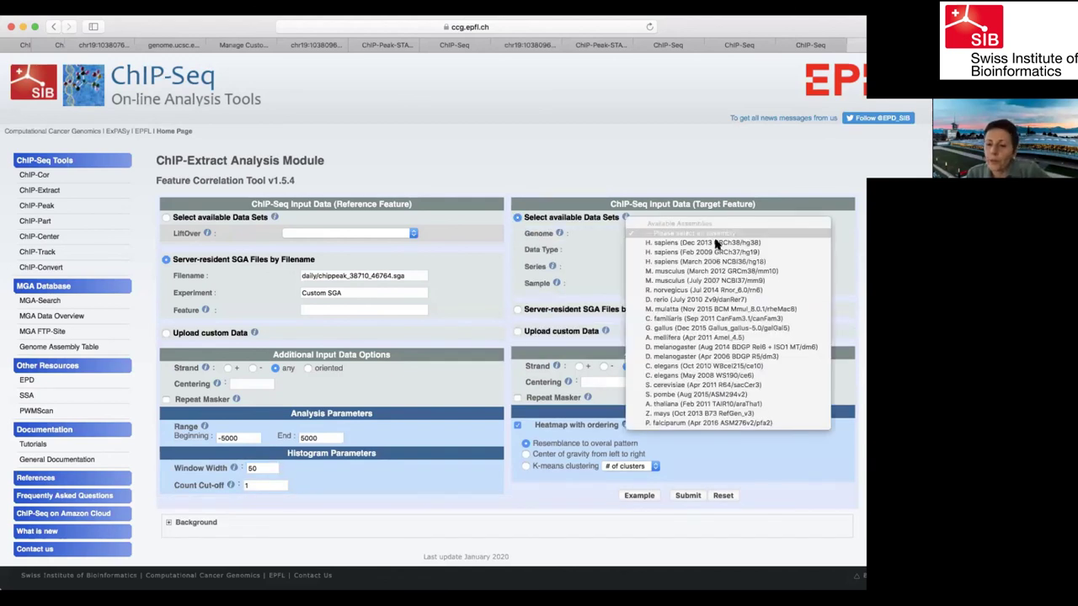
left_click(717, 251)
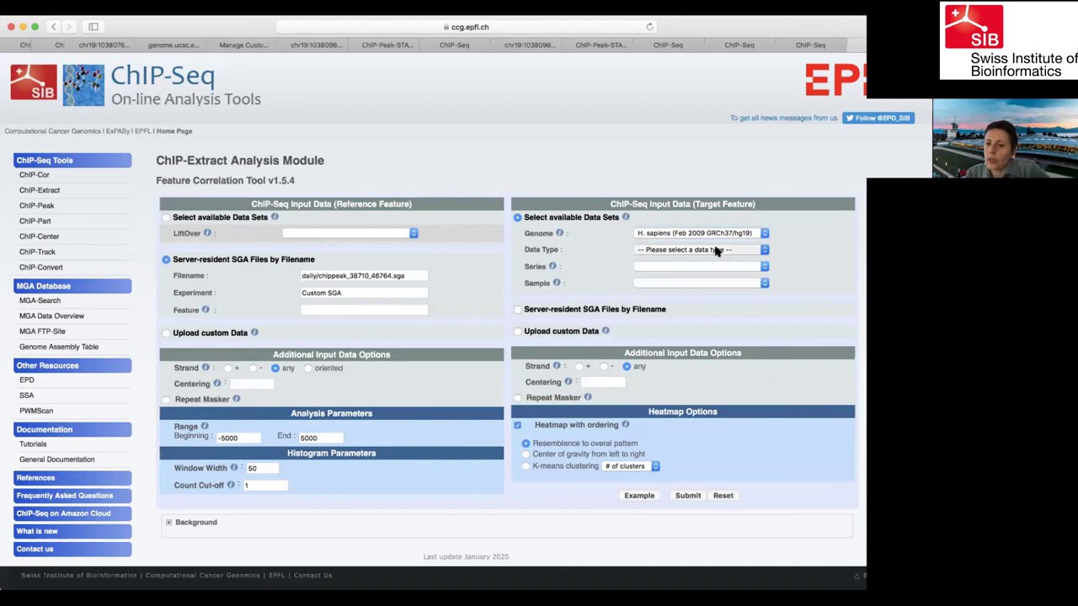
left_click(717, 250)
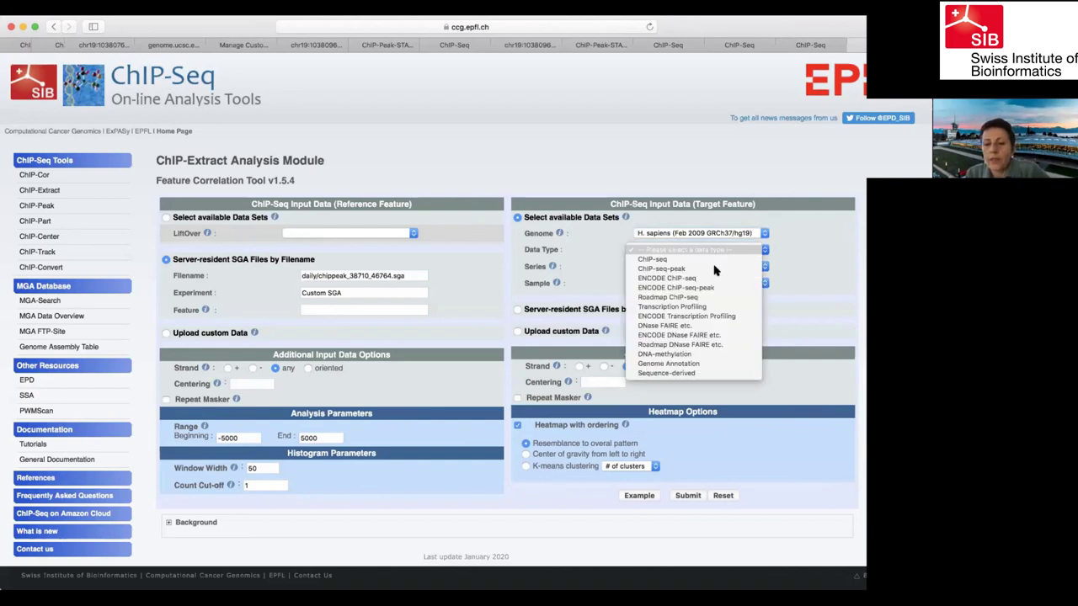
left_click(712, 279)
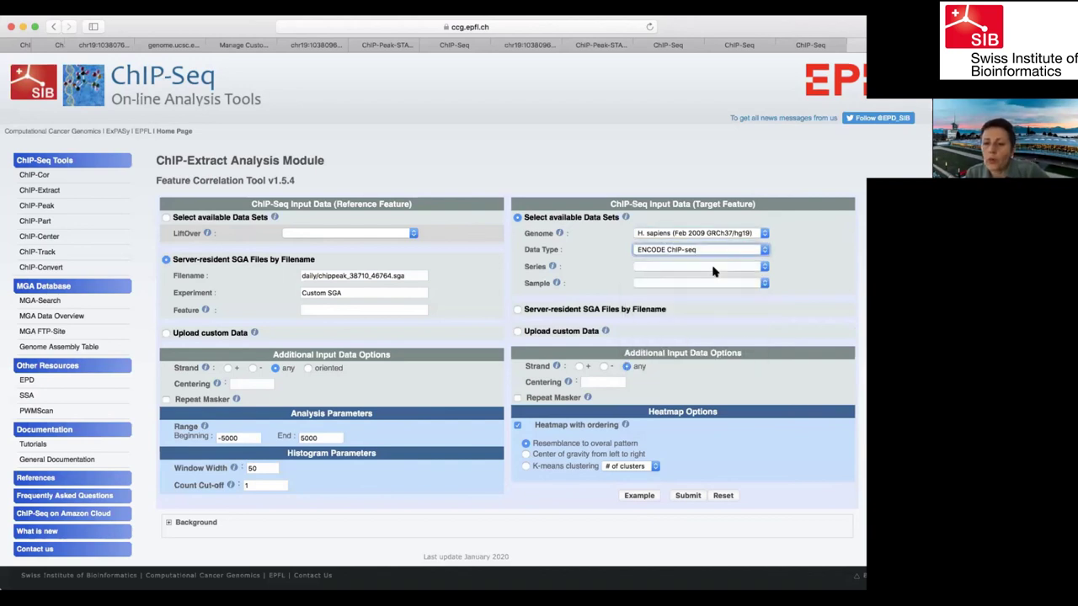
left_click(712, 266)
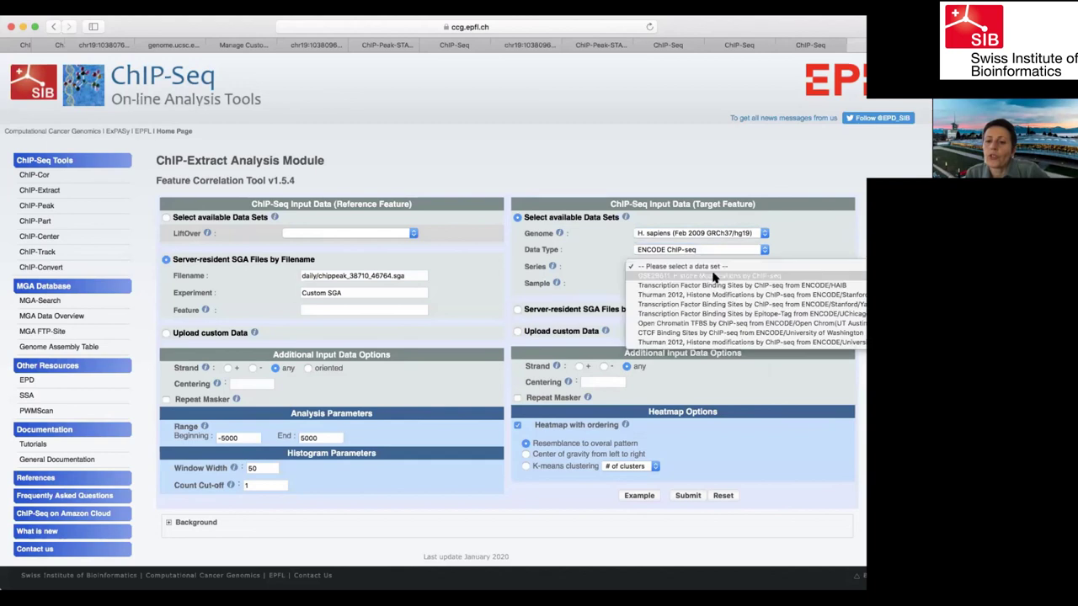
left_click(712, 276)
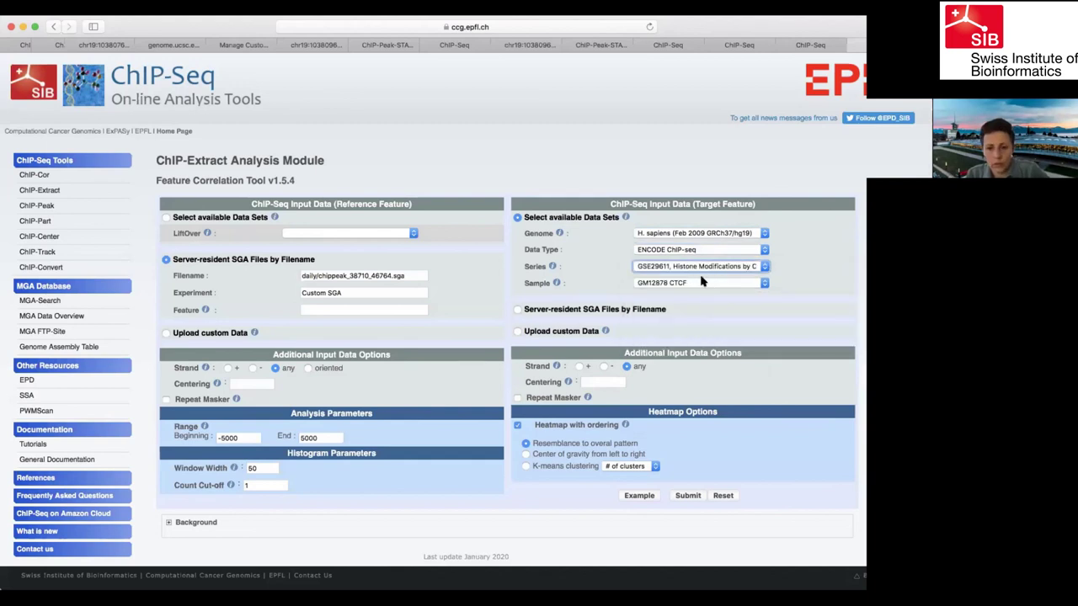
Step: Select the HeLa-S3 H3K27ac sample as the ChIP-Extract target and set its centering to 70
left_click(703, 284)
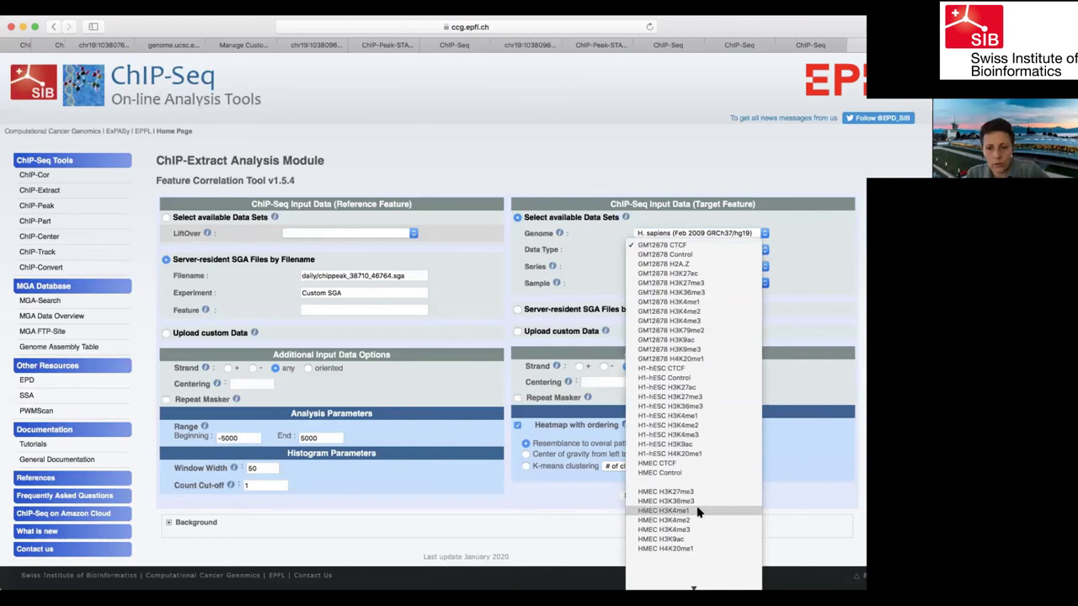
scroll(698, 511, "down", 5)
scroll(698, 511, "down", 10)
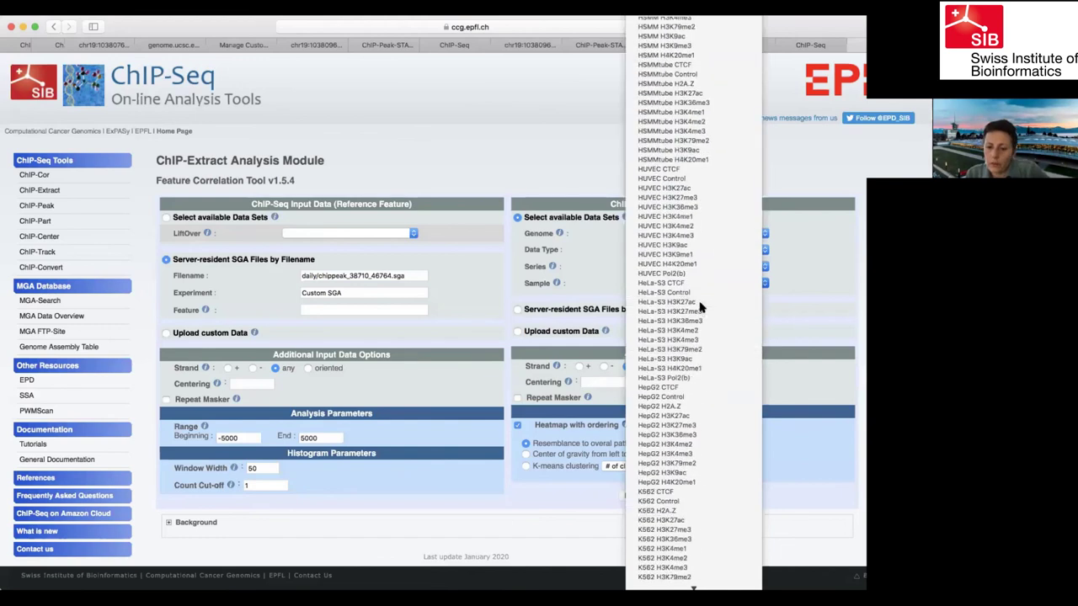
left_click(699, 302)
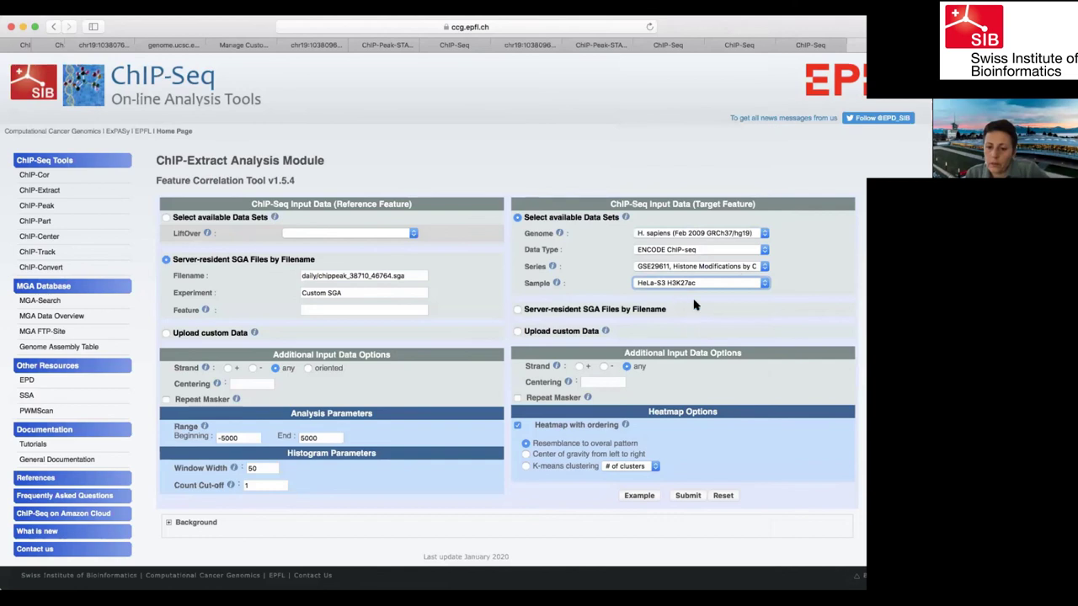
left_click(606, 384)
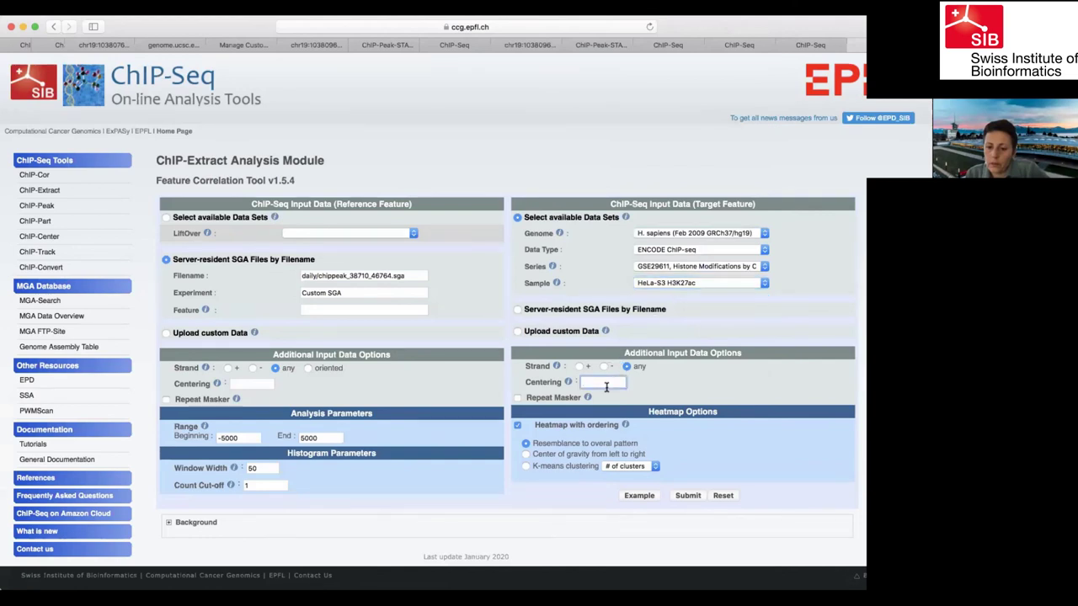
type("70")
left_click(645, 438)
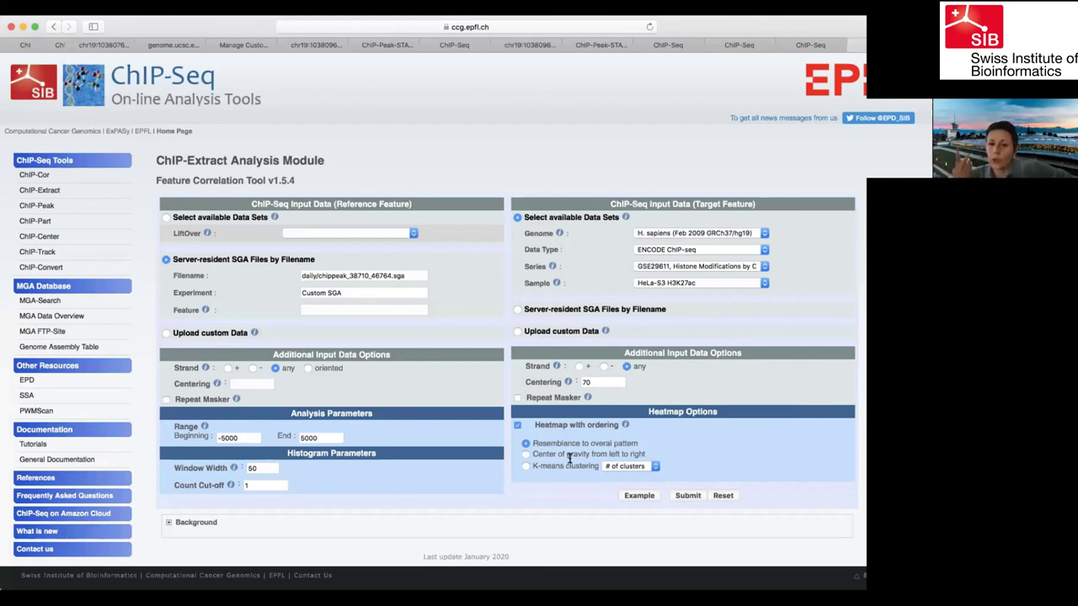
Step: Submit the ChIP-Extract analysis and examine the H3K27ac heatmap and average count profile around the STAT1 peaks
left_click(687, 496)
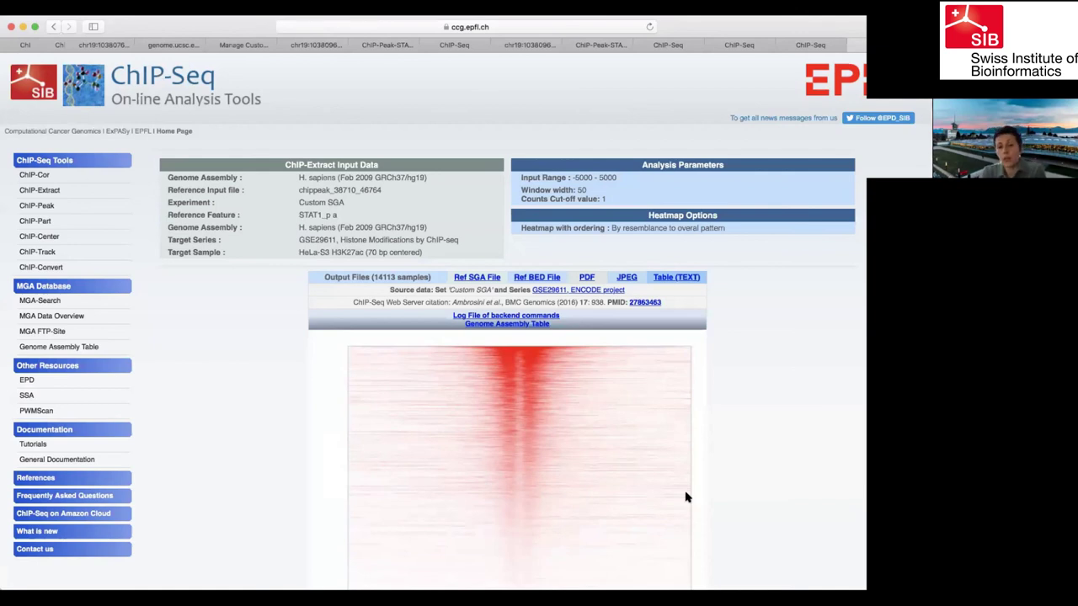
scroll(649, 517, "down", 3)
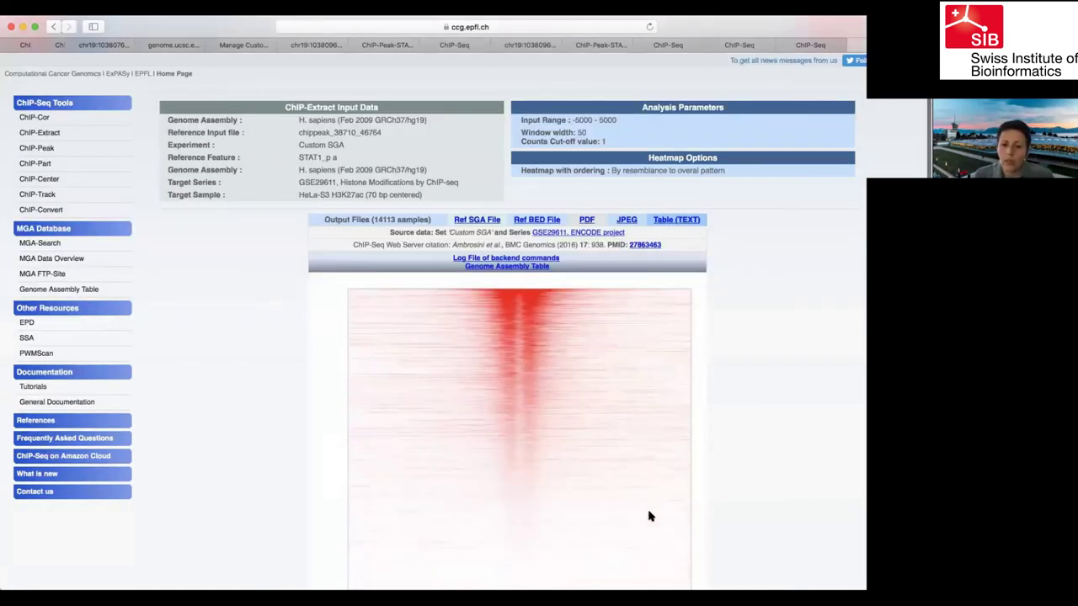
scroll(649, 517, "down", 3)
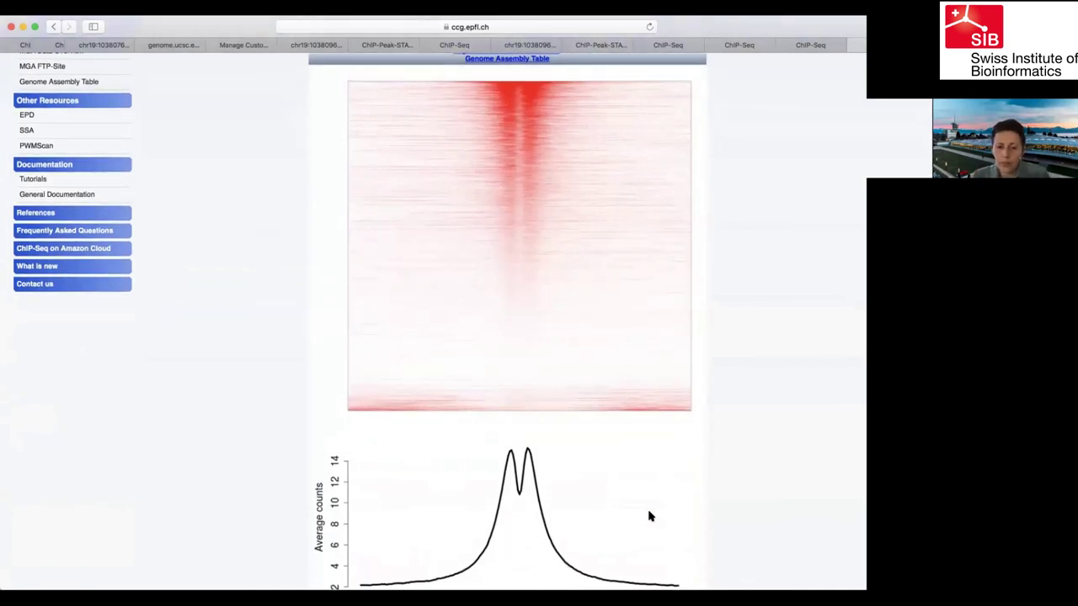
scroll(649, 516, "down", 2)
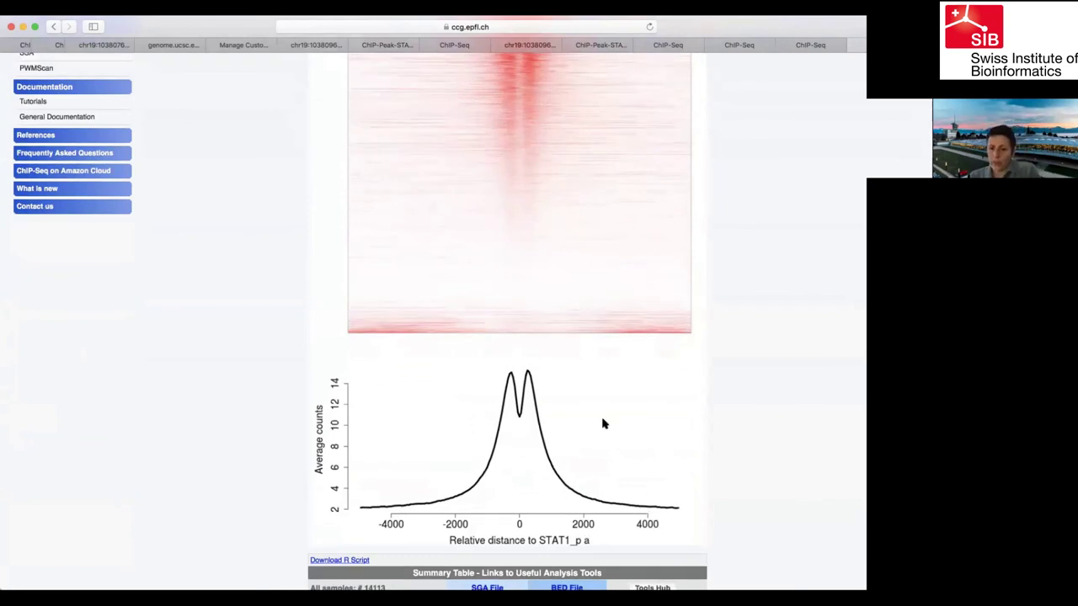
scroll(603, 424, "up", 8)
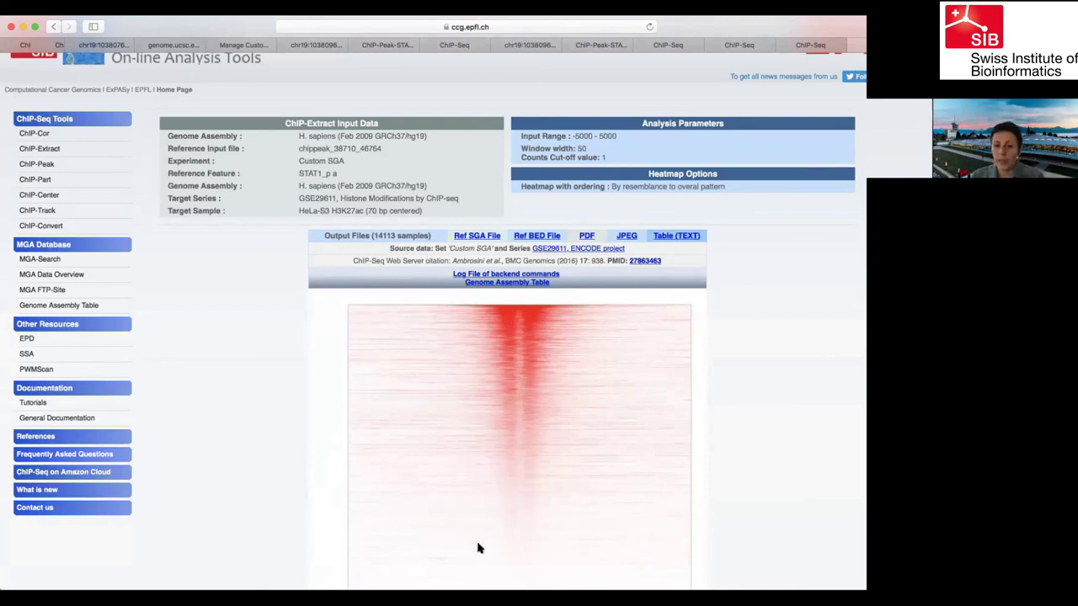
scroll(478, 548, "down", 5)
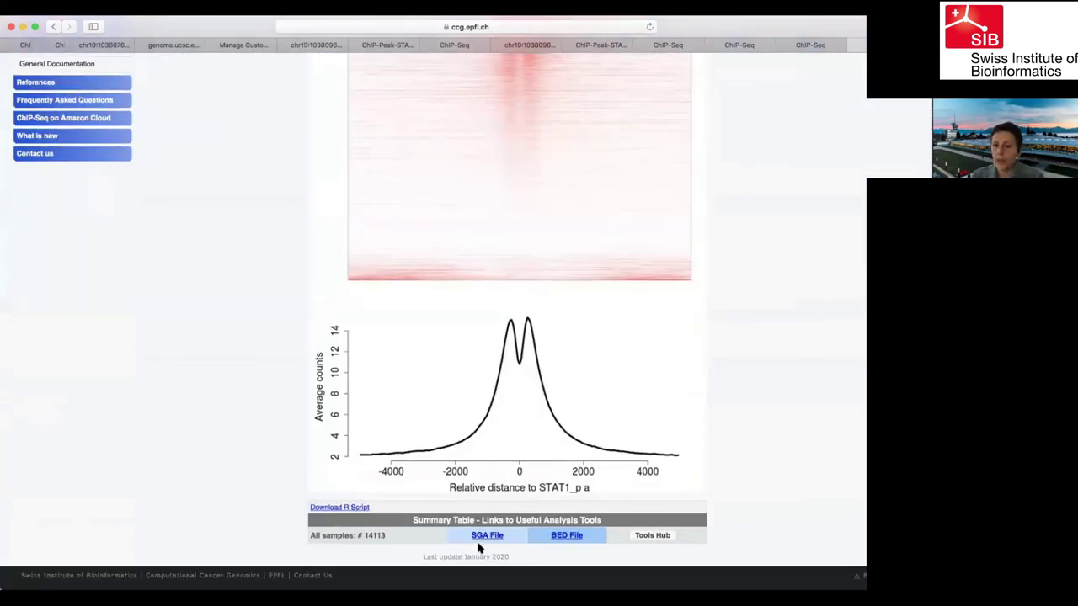